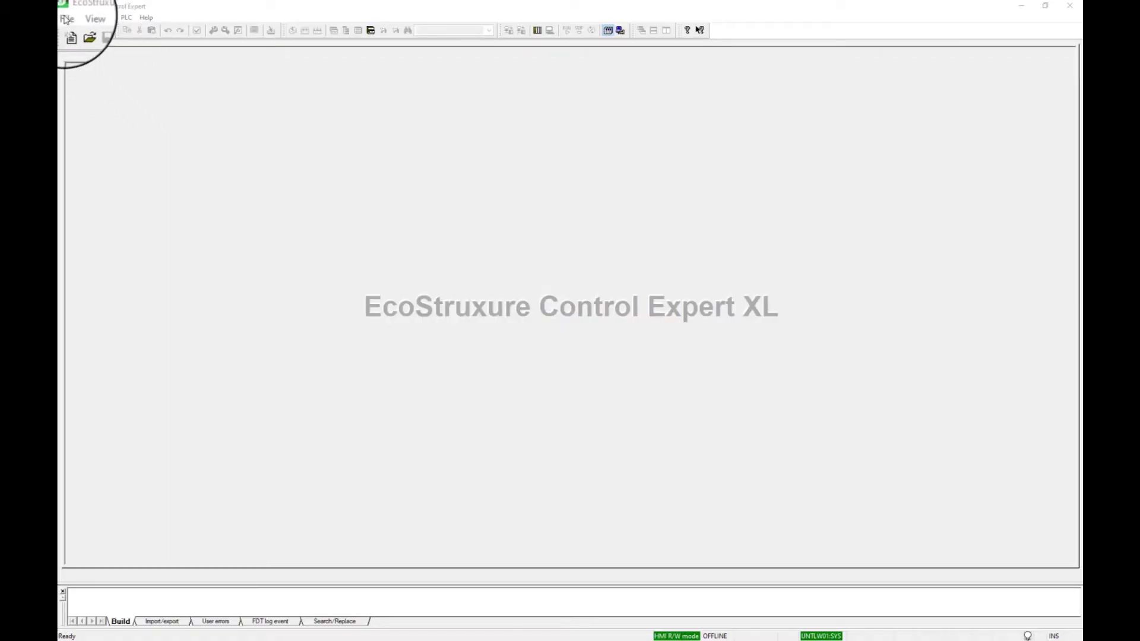
# Step: Open the lpu4 (1).stu Quantum project
pyautogui.click(65, 19)
pyautogui.click(86, 38)
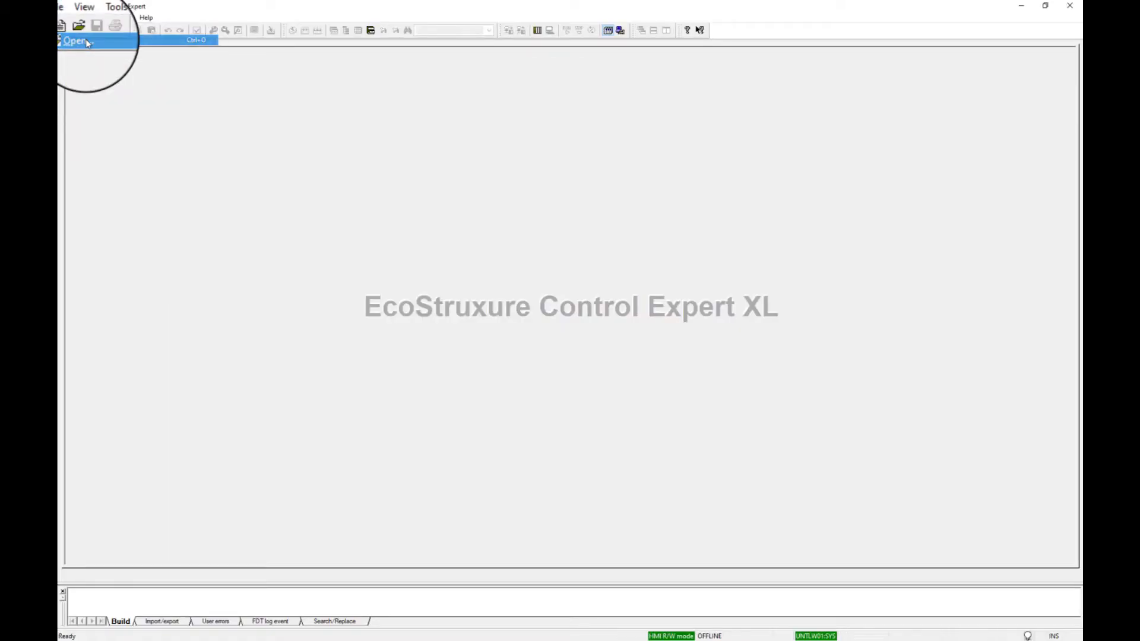
pyautogui.click(504, 219)
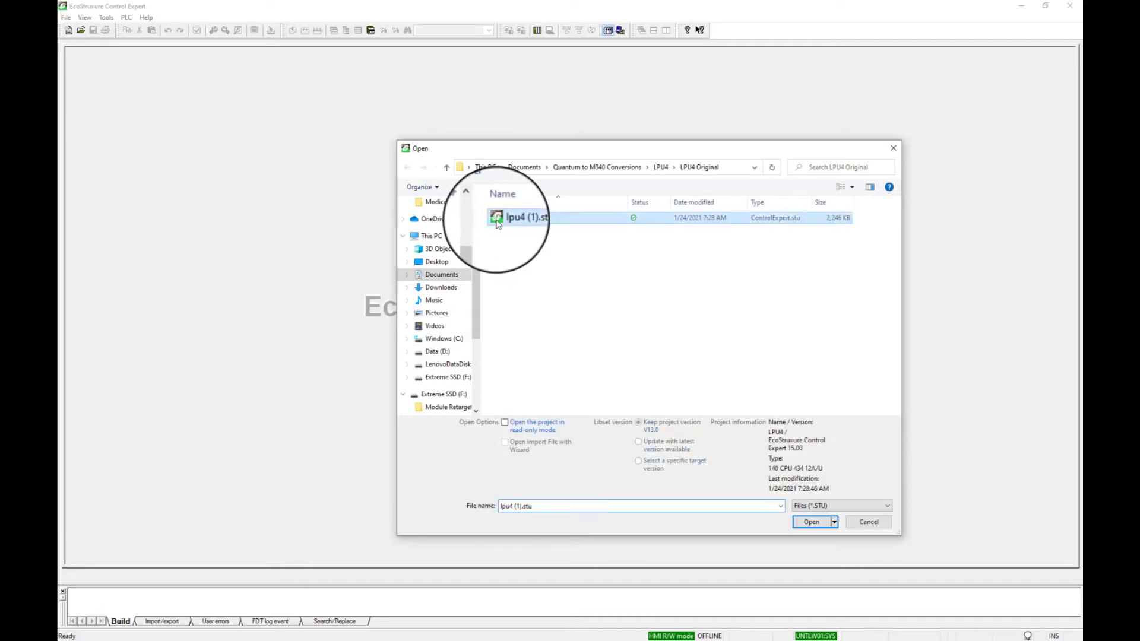
pyautogui.click(811, 522)
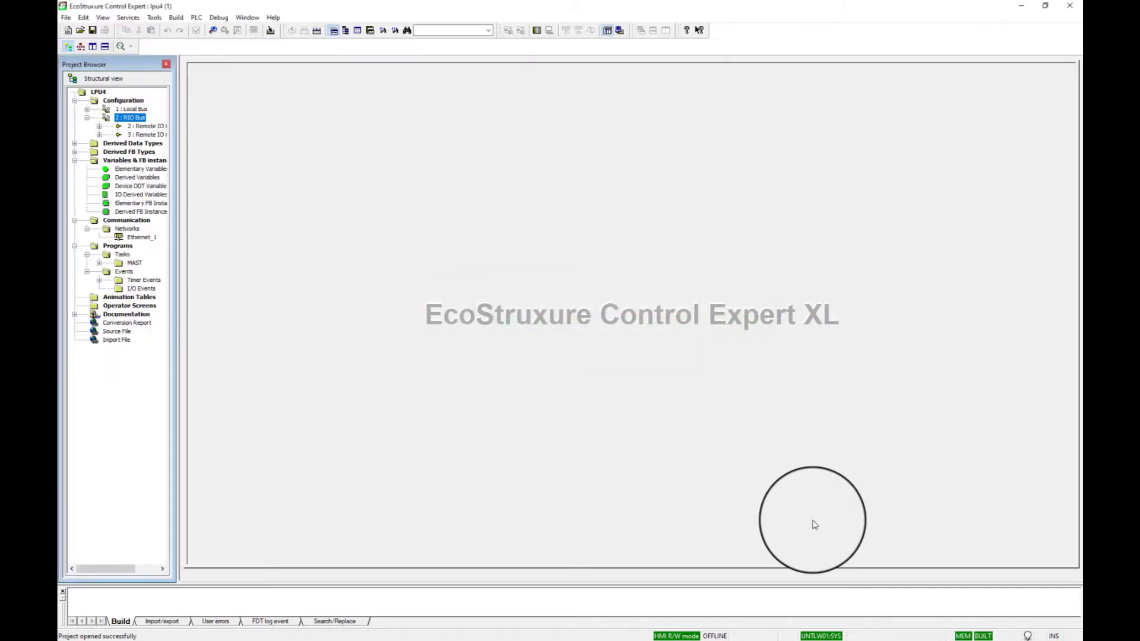
# Step: Export the project settings to a template file named test
pyautogui.click(154, 19)
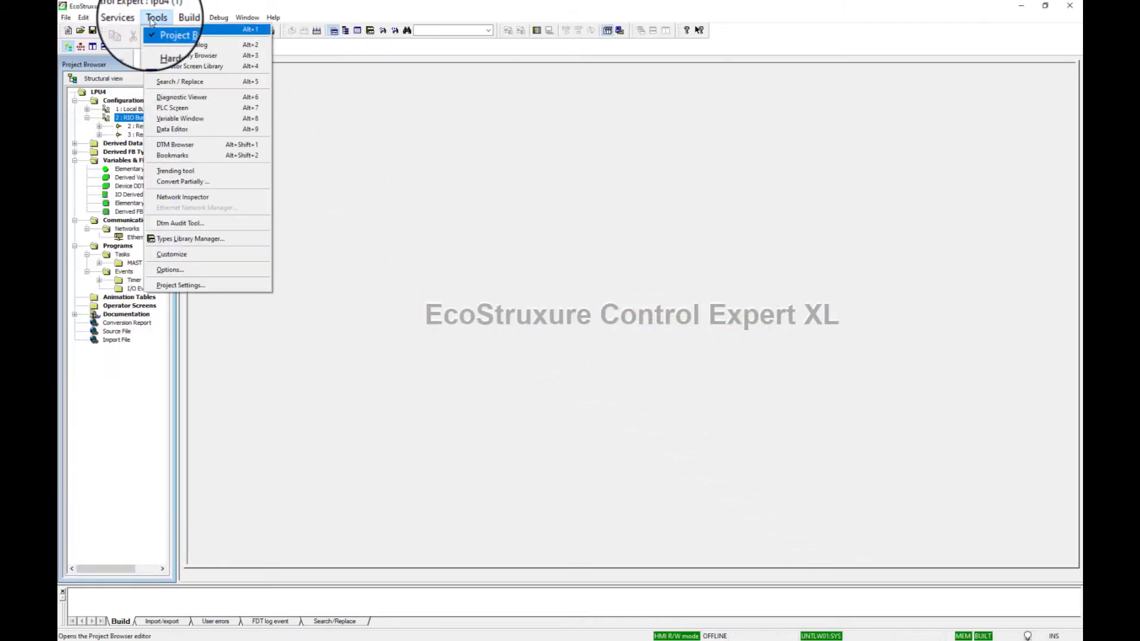
pyautogui.click(185, 287)
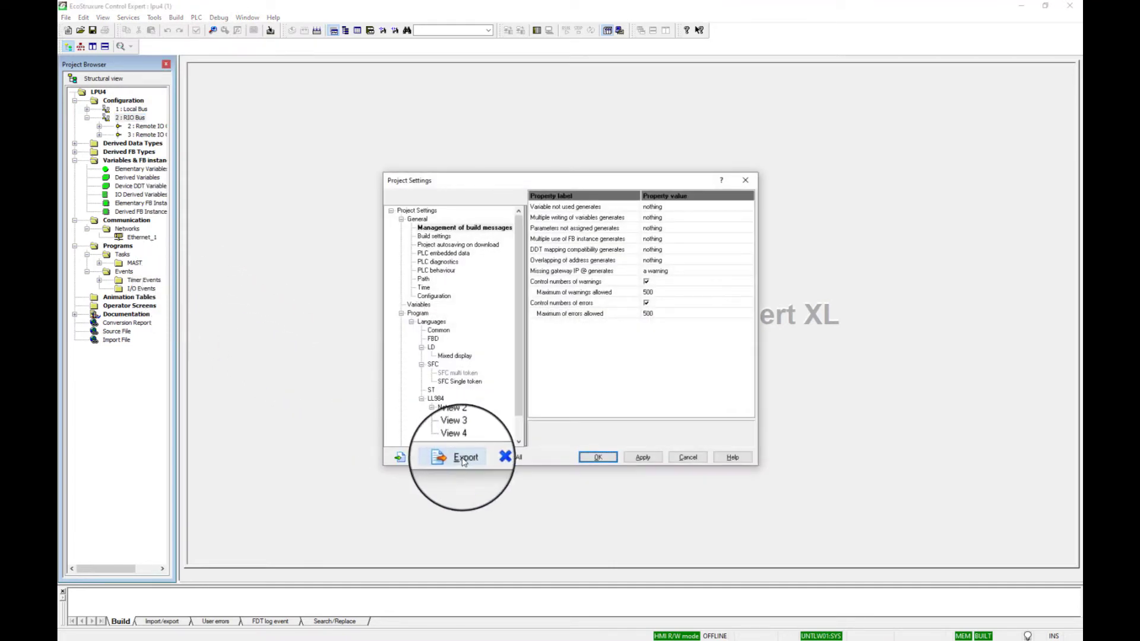
pyautogui.click(461, 457)
pyautogui.write('test')
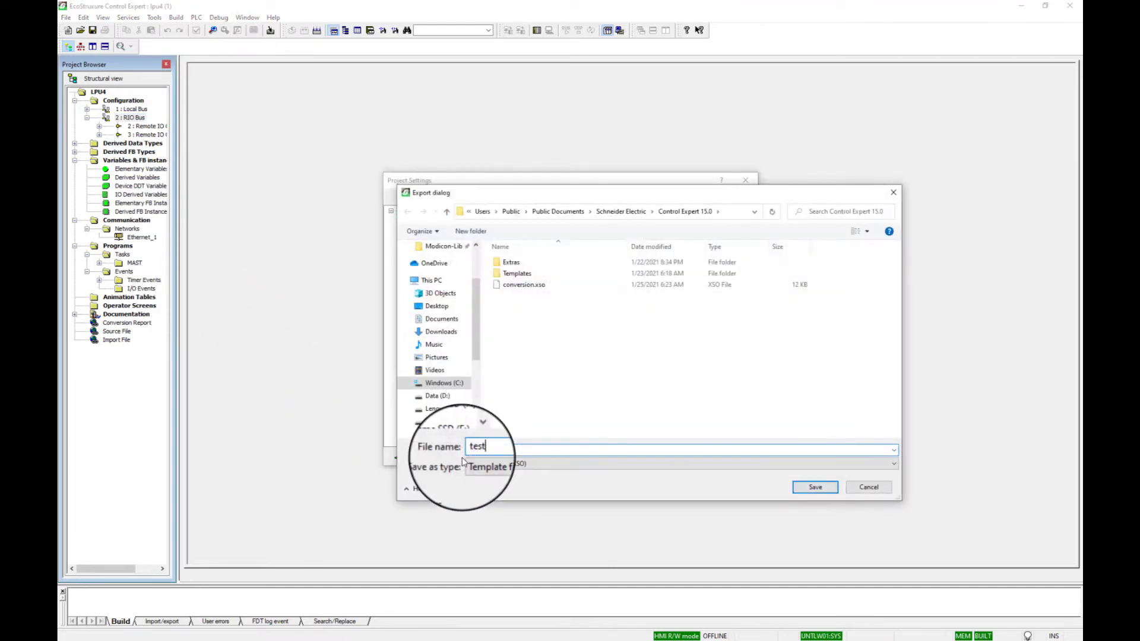
pyautogui.click(818, 488)
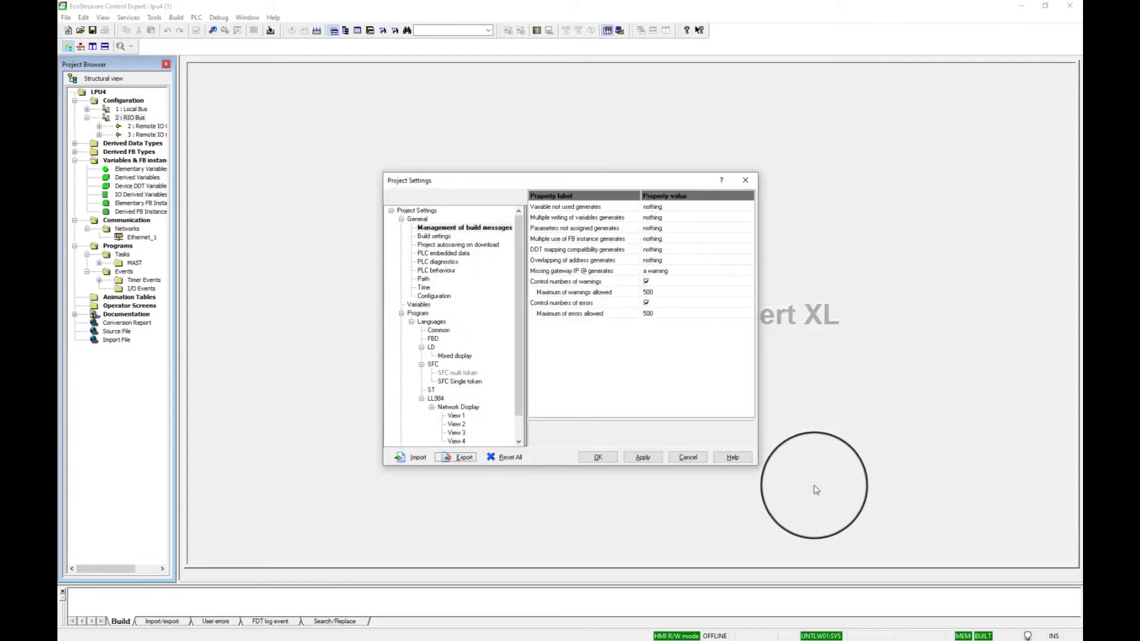
pyautogui.click(599, 458)
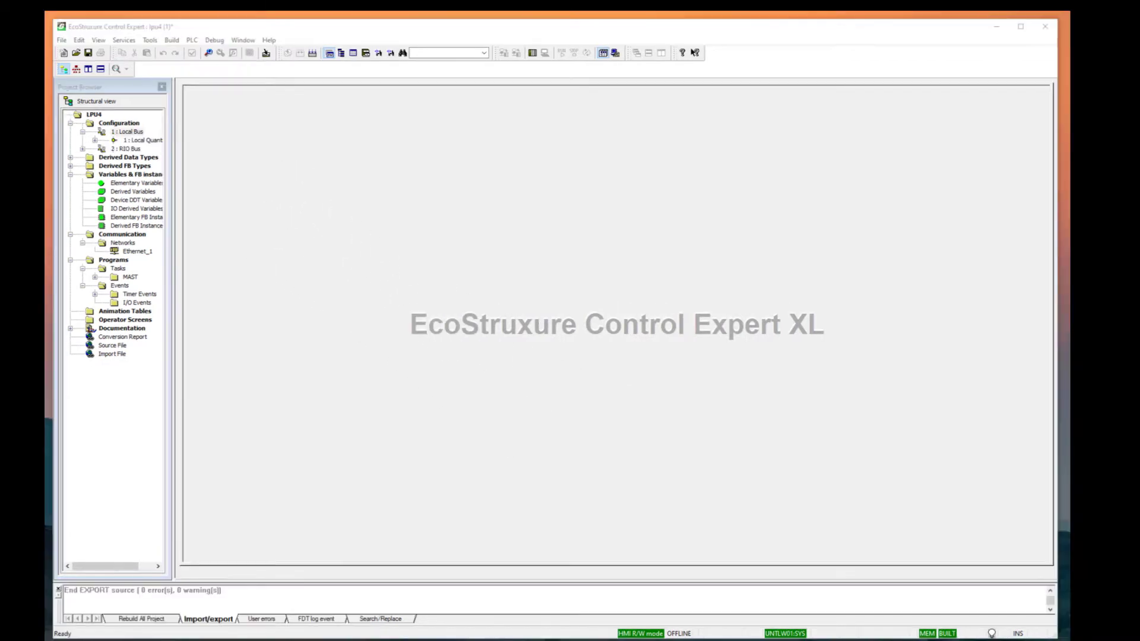
pyautogui.doubleClick(127, 131)
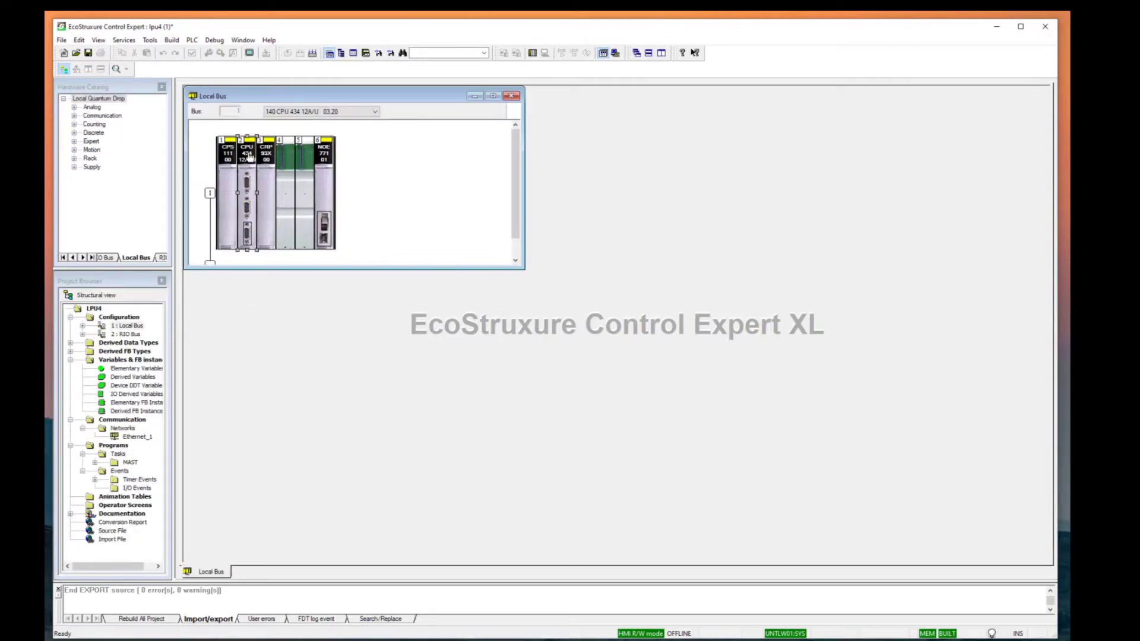
pyautogui.doubleClick(250, 155)
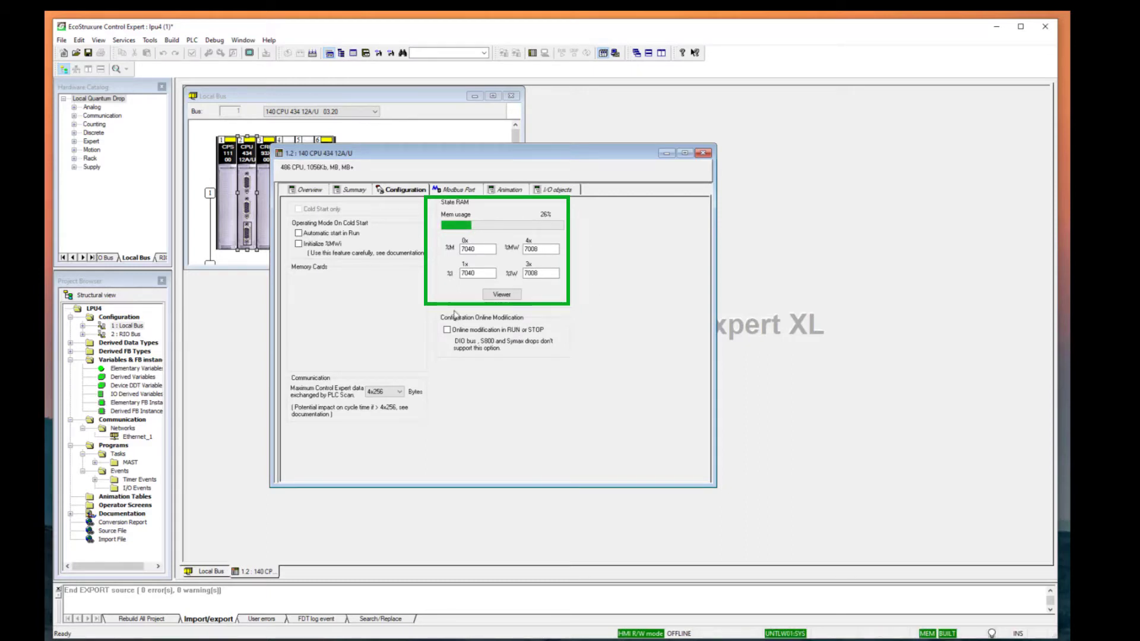
pyautogui.click(703, 153)
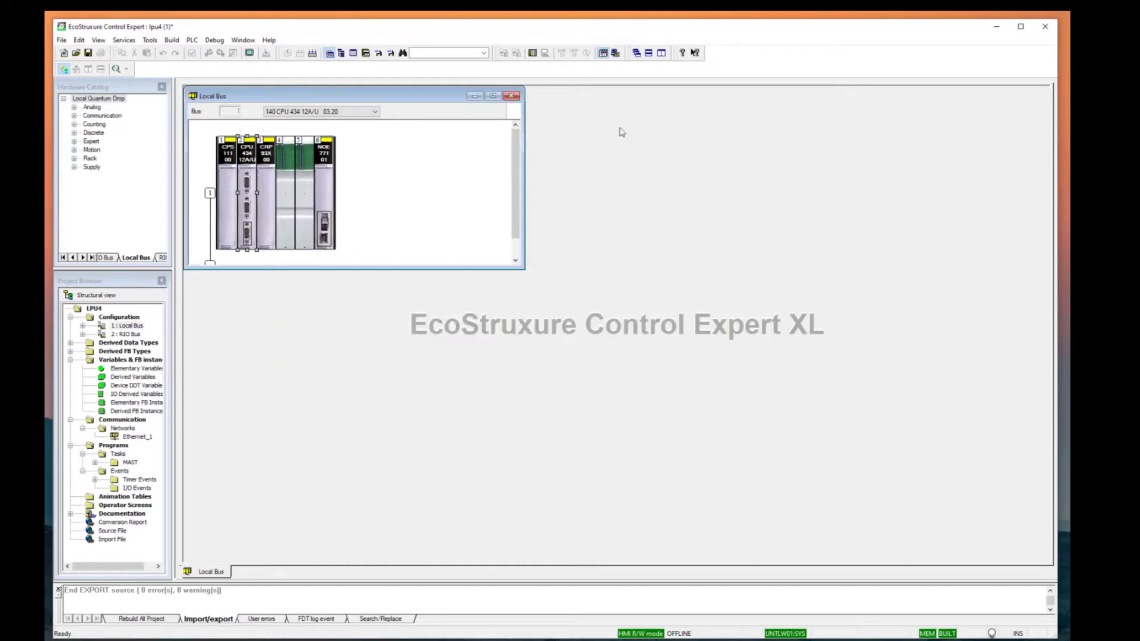
pyautogui.click(514, 98)
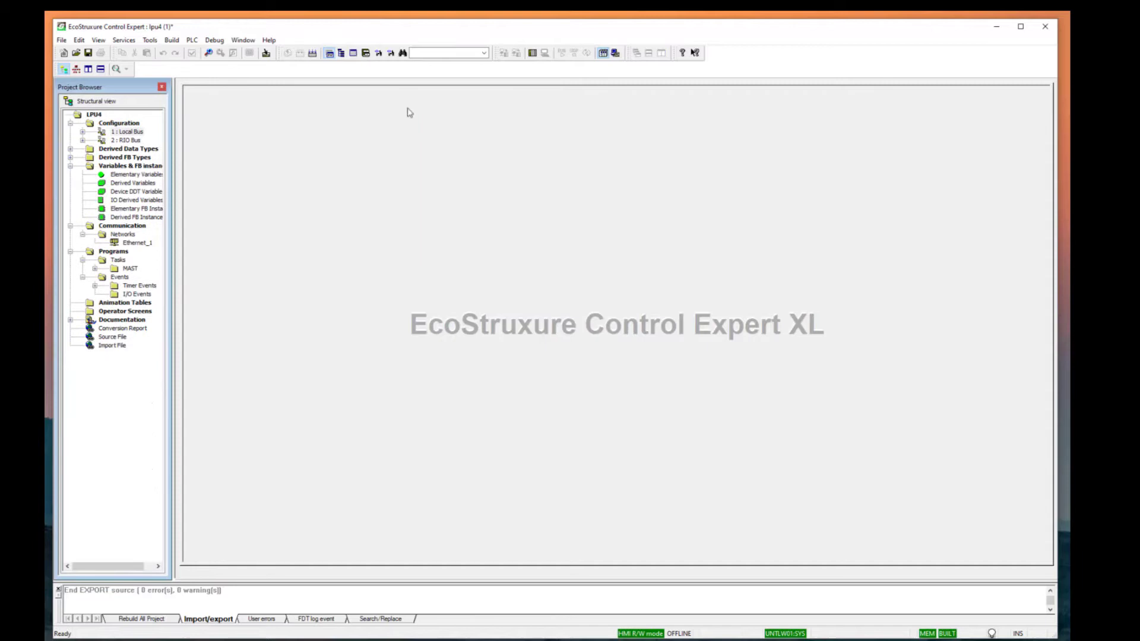
pyautogui.doubleClick(118, 140)
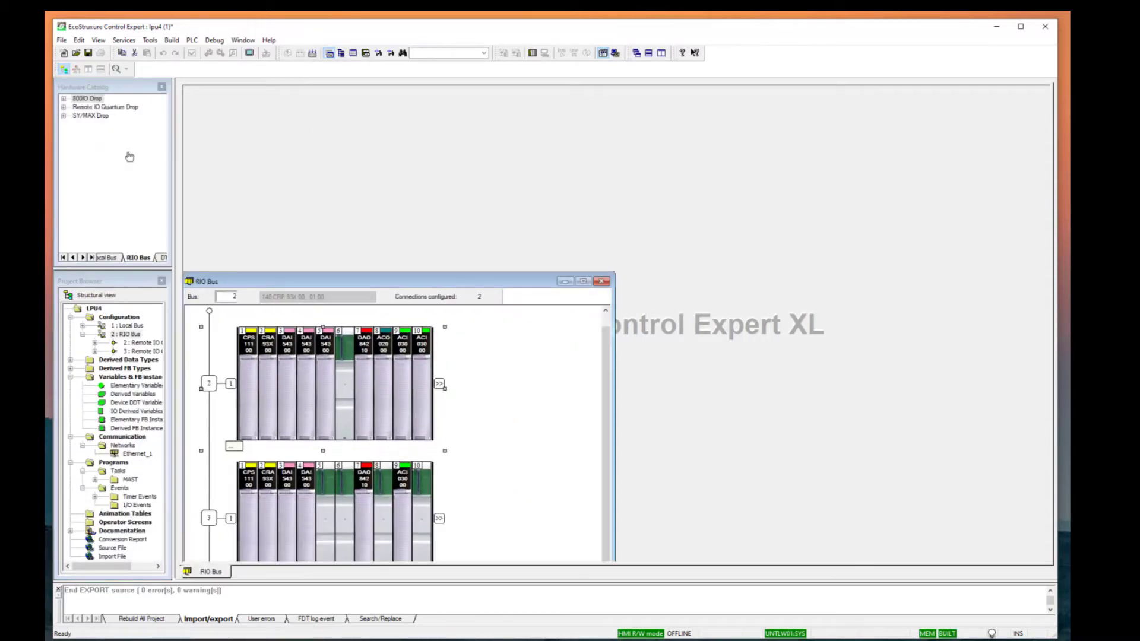
pyautogui.doubleClick(288, 351)
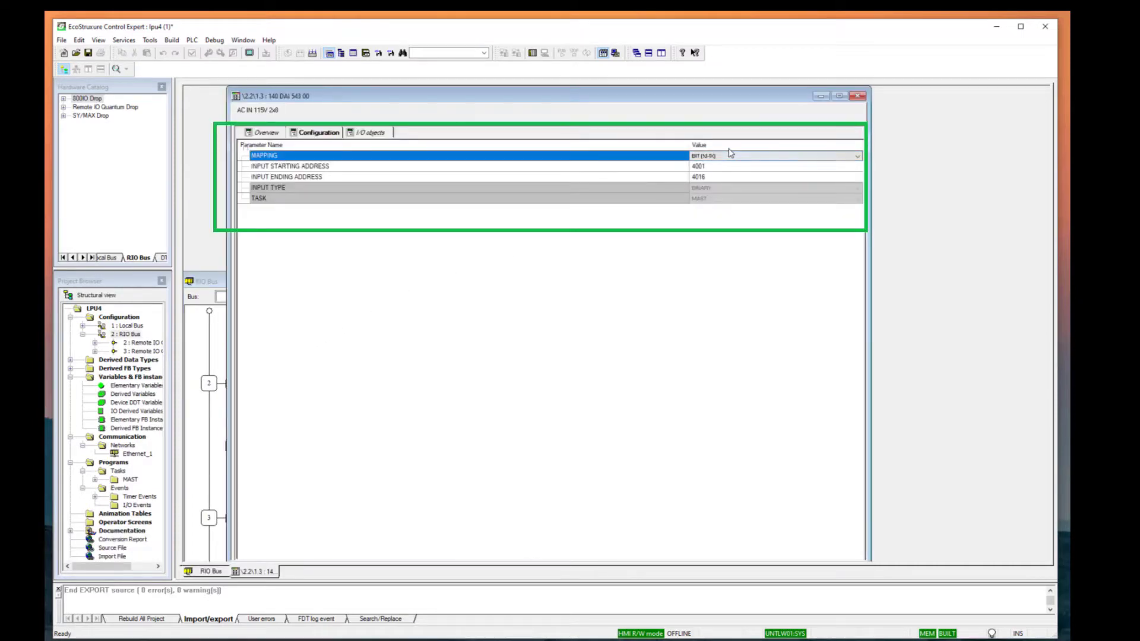
pyautogui.hotkey('ctrl', 'F4')
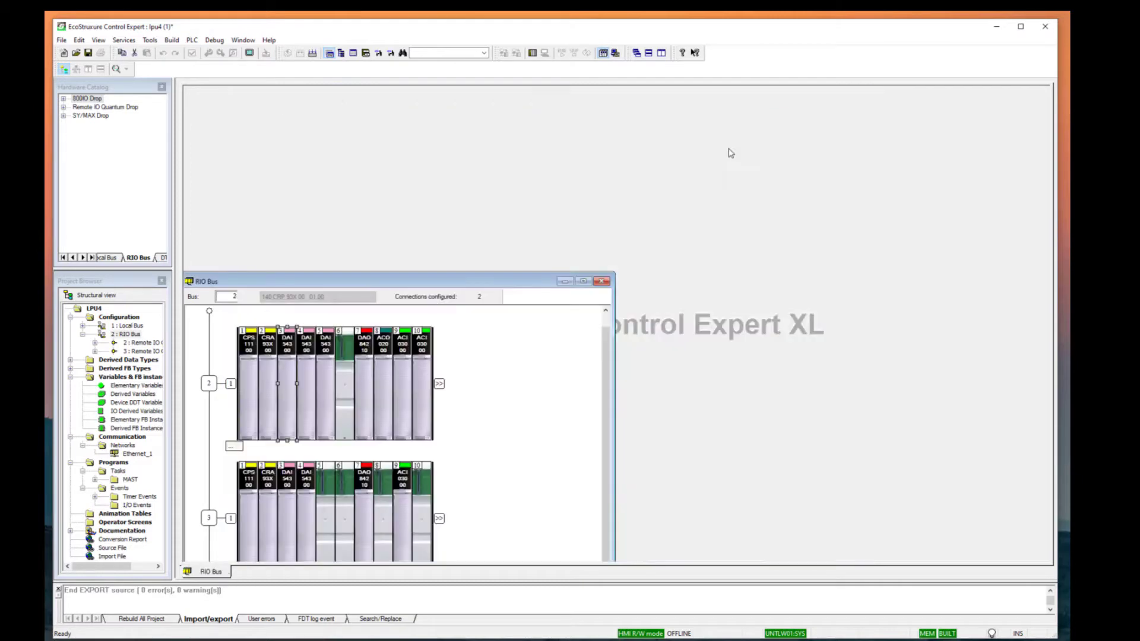
pyautogui.click(604, 282)
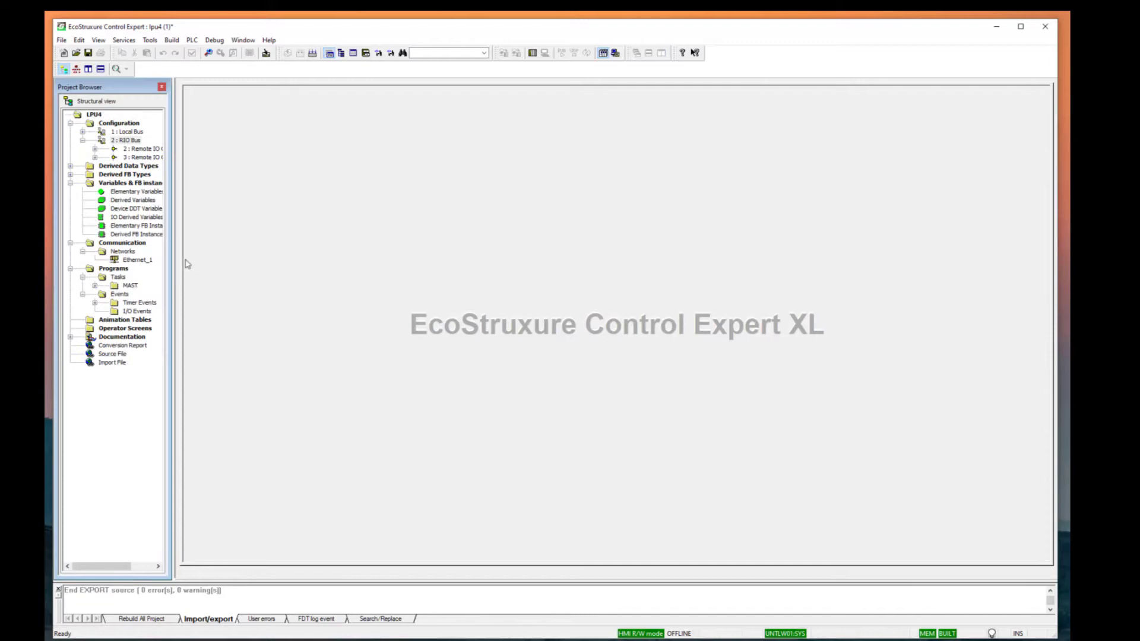
# Step: Review the Ethernet_1 module settings, then rebuild the entire lpu4 project
pyautogui.doubleClick(135, 260)
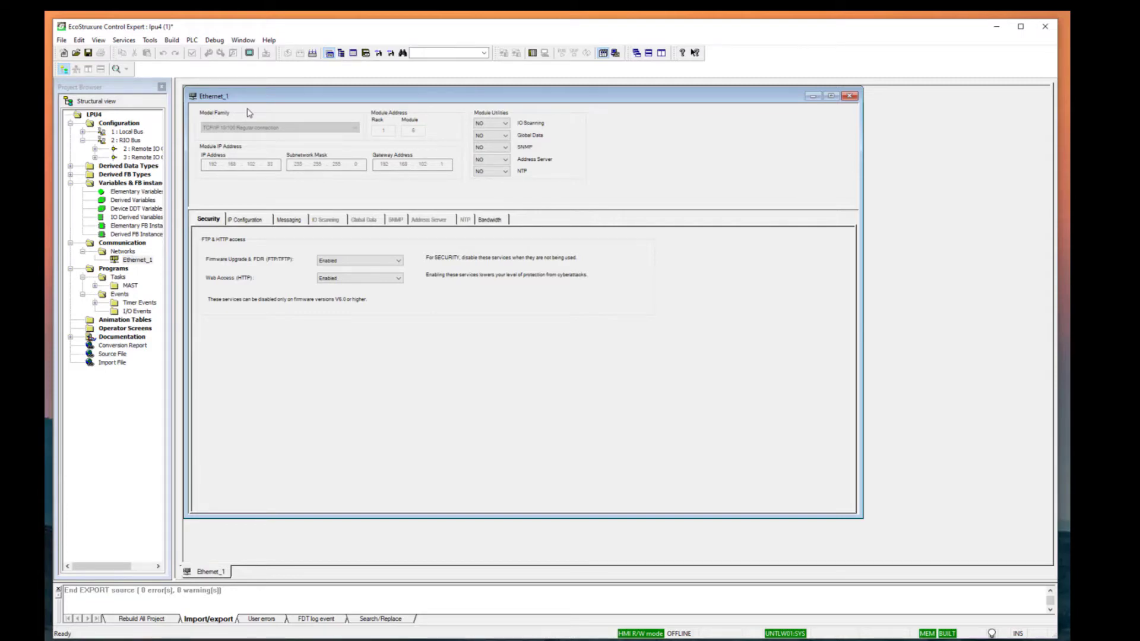
pyautogui.click(851, 96)
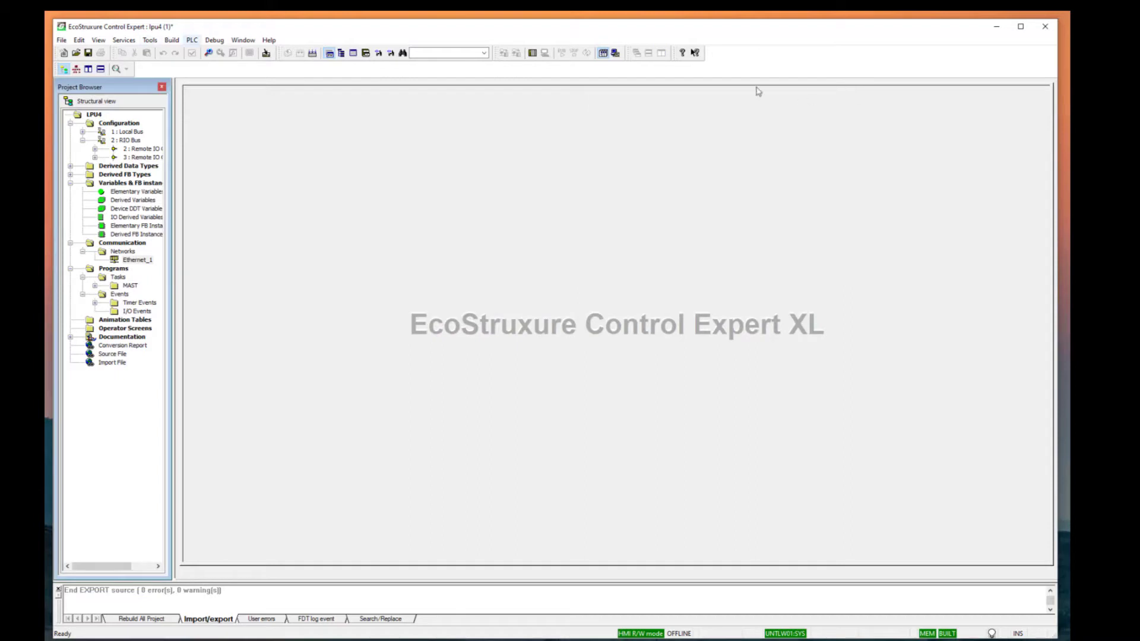
pyautogui.click(171, 40)
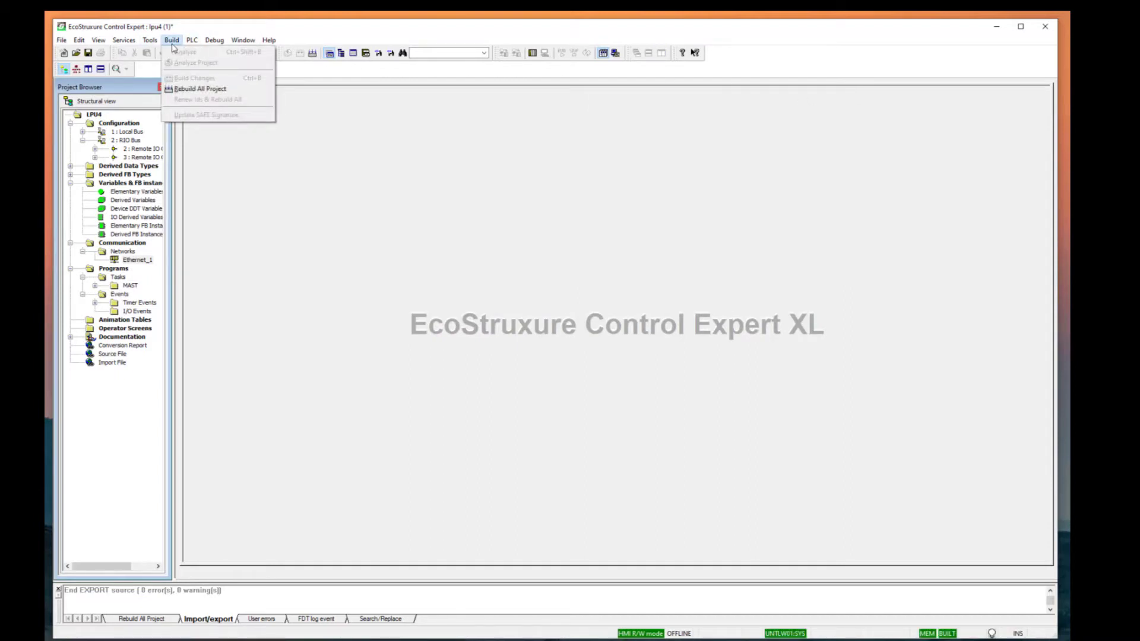
pyautogui.click(202, 90)
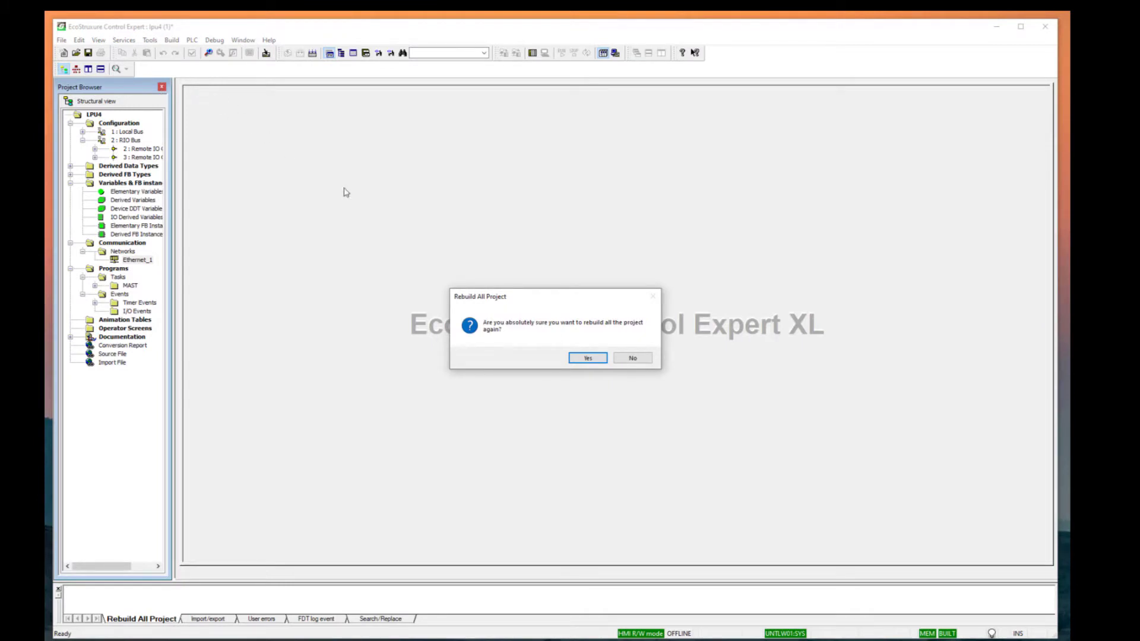
pyautogui.click(588, 358)
# Step: Export the whole project from the File menu
pyautogui.click(61, 40)
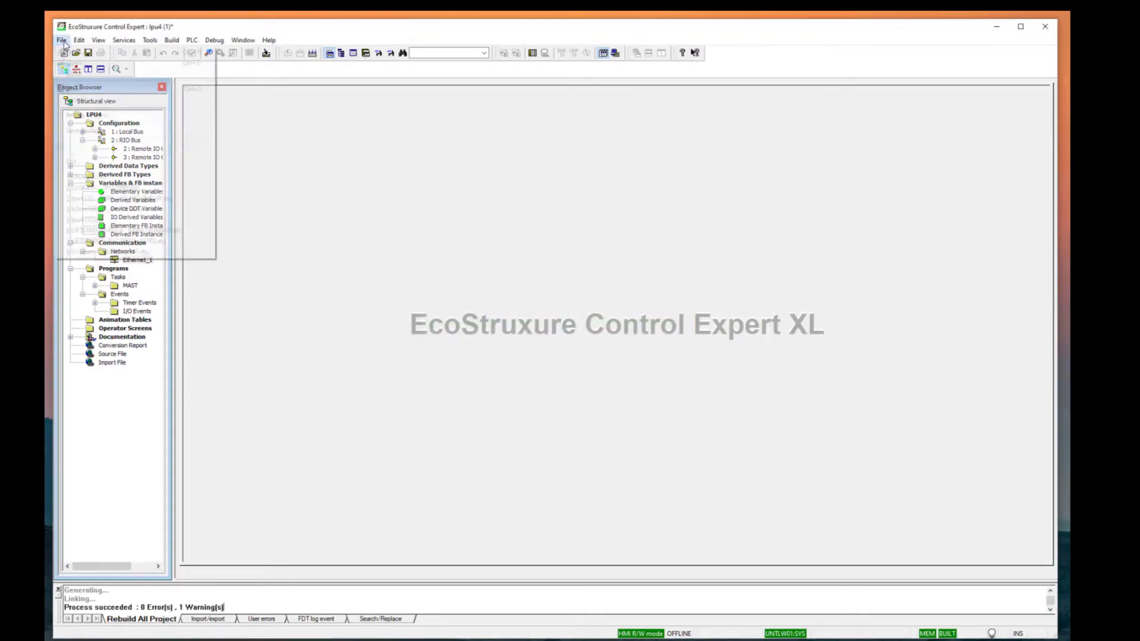
pyautogui.press('Down')
pyautogui.press('Down')
pyautogui.press('Down')
pyautogui.press('Down')
pyautogui.press('Down')
pyautogui.press('Down')
pyautogui.press('Return')
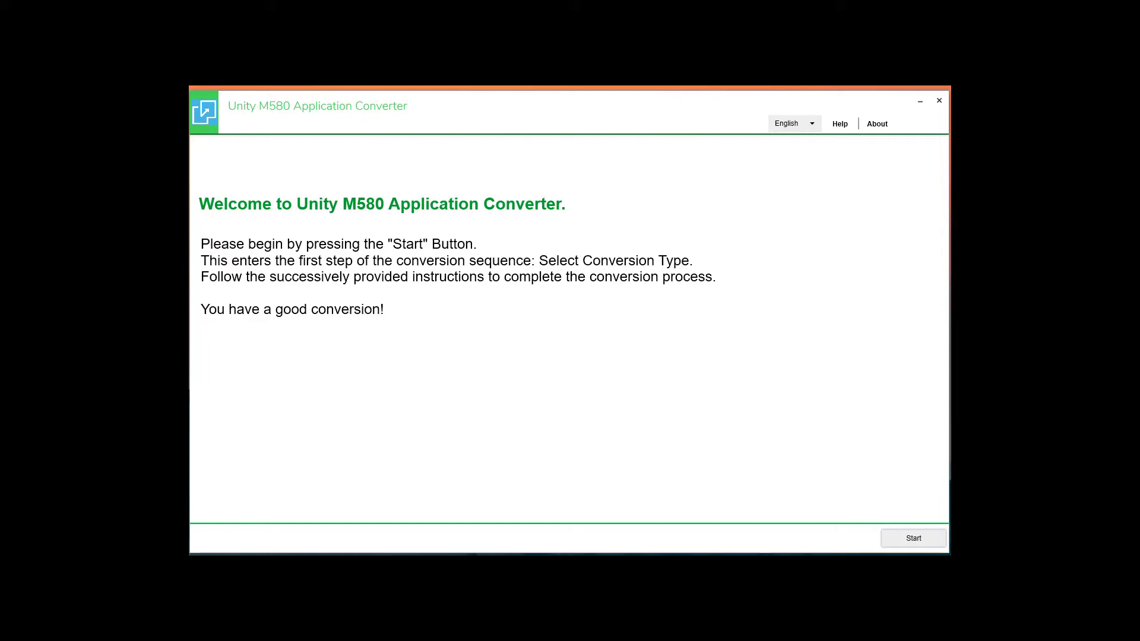
# Step: Start the converter wizard for a Quantum application from Unity
pyautogui.click(913, 539)
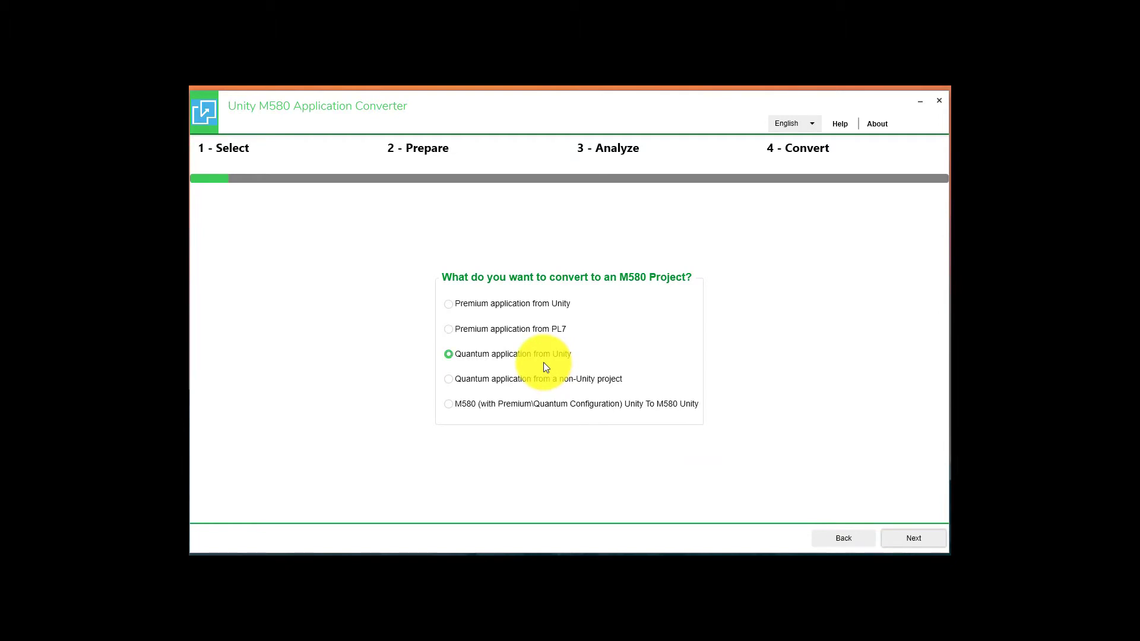
pyautogui.click(907, 536)
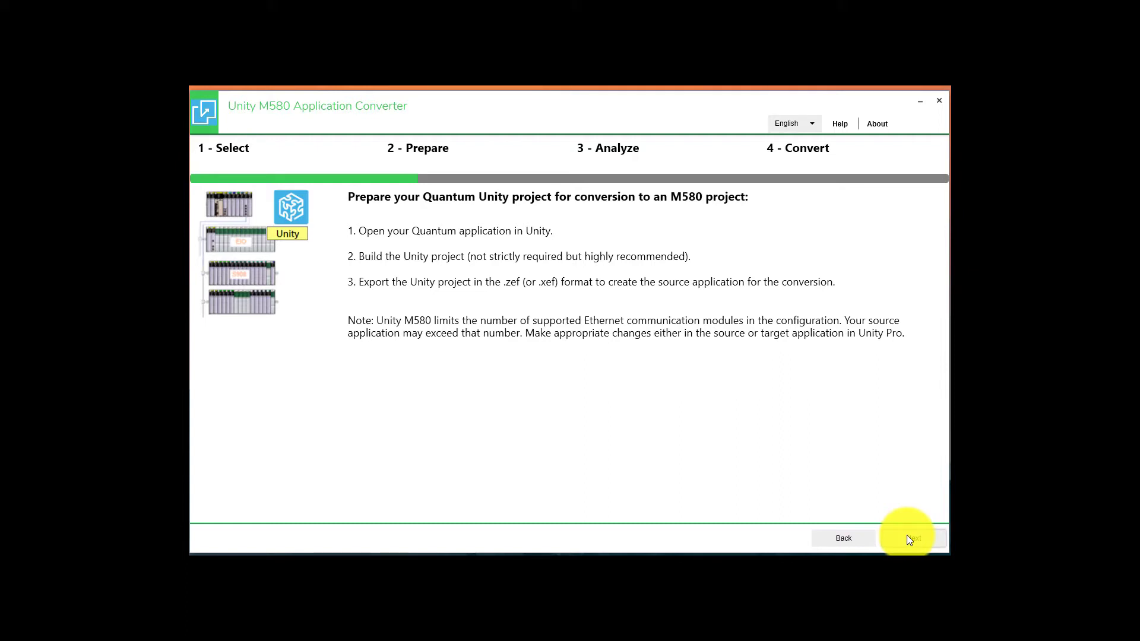
pyautogui.click(919, 540)
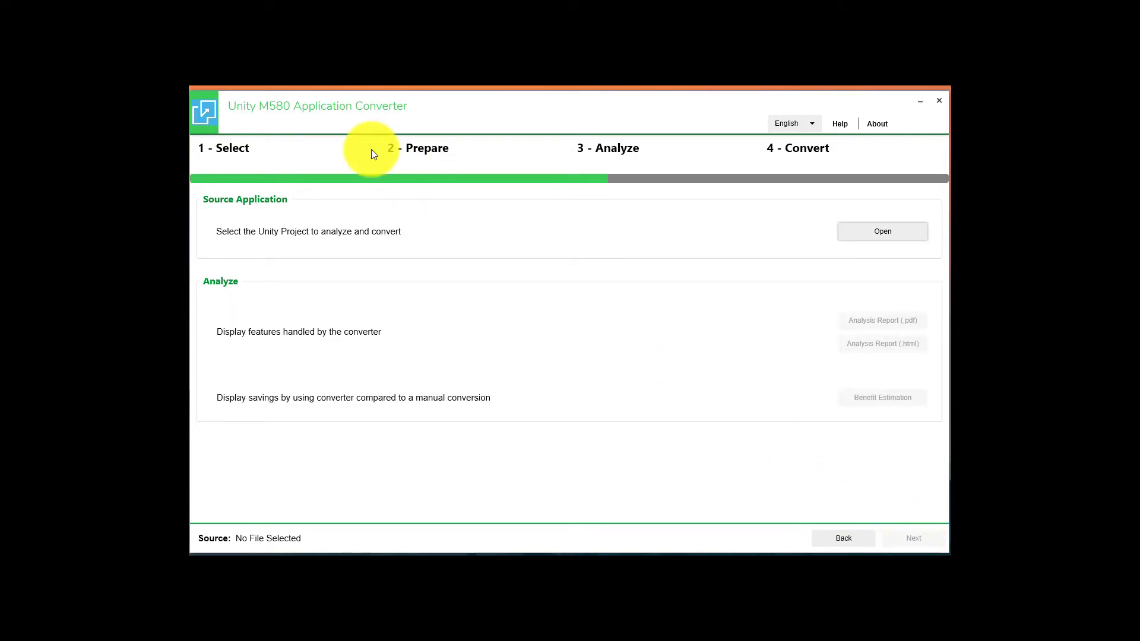
# Step: Load lpu4 (1).zef as the source project and accept the finished analysis
pyautogui.click(857, 231)
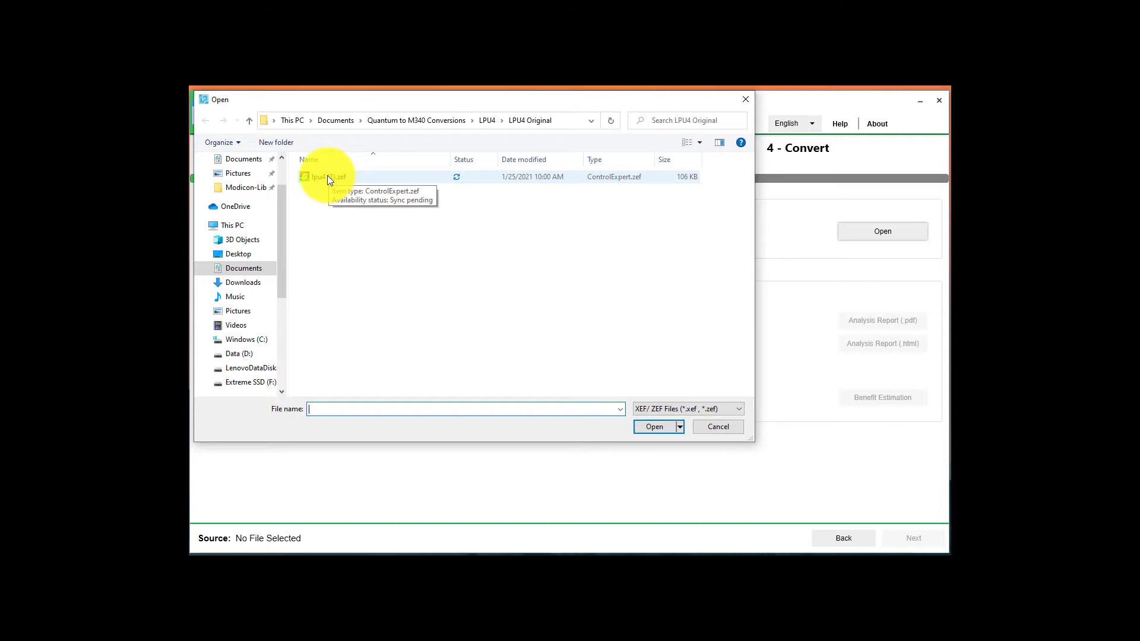
pyautogui.click(327, 176)
pyautogui.click(650, 429)
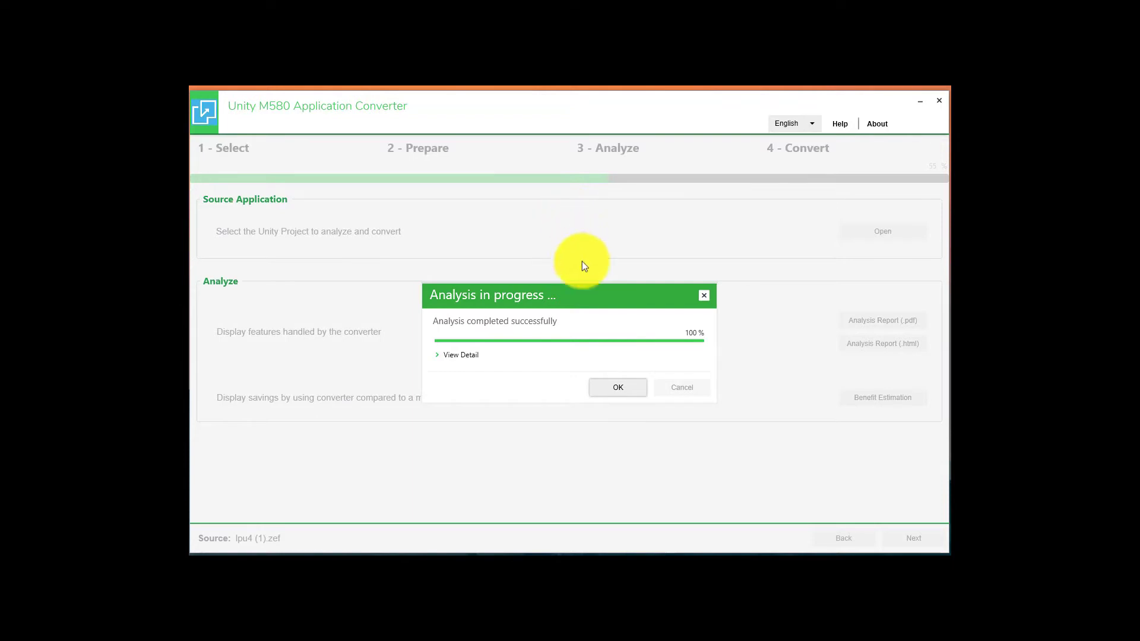
pyautogui.click(617, 385)
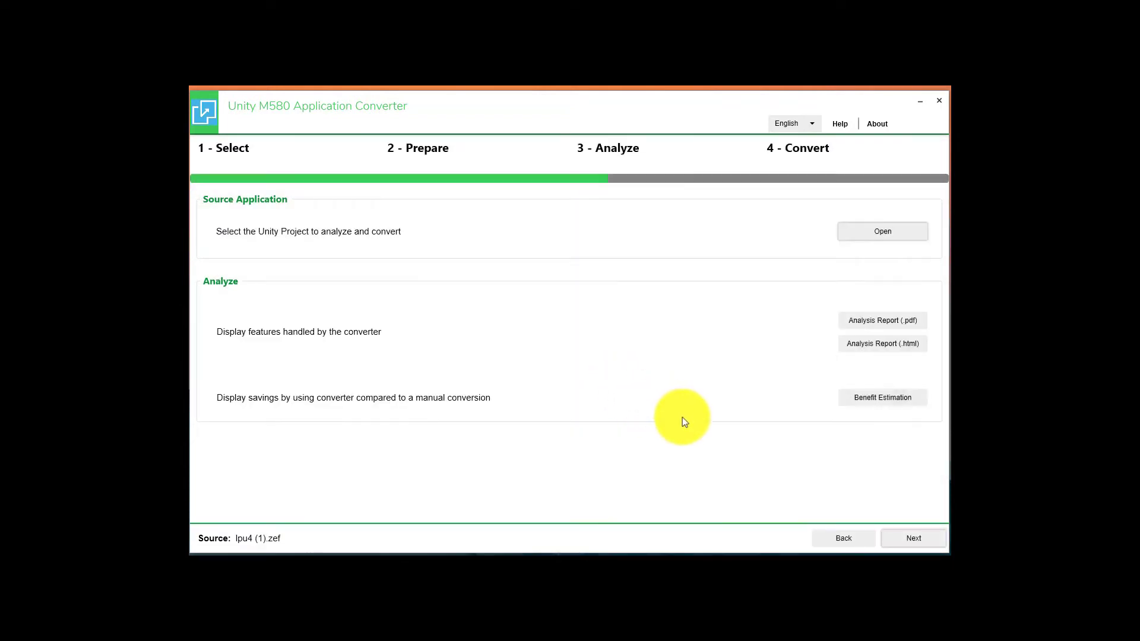
# Step: Replace Quantum Drop 2 with an EIO X80 drop, accepting the suggested modules
pyautogui.click(911, 538)
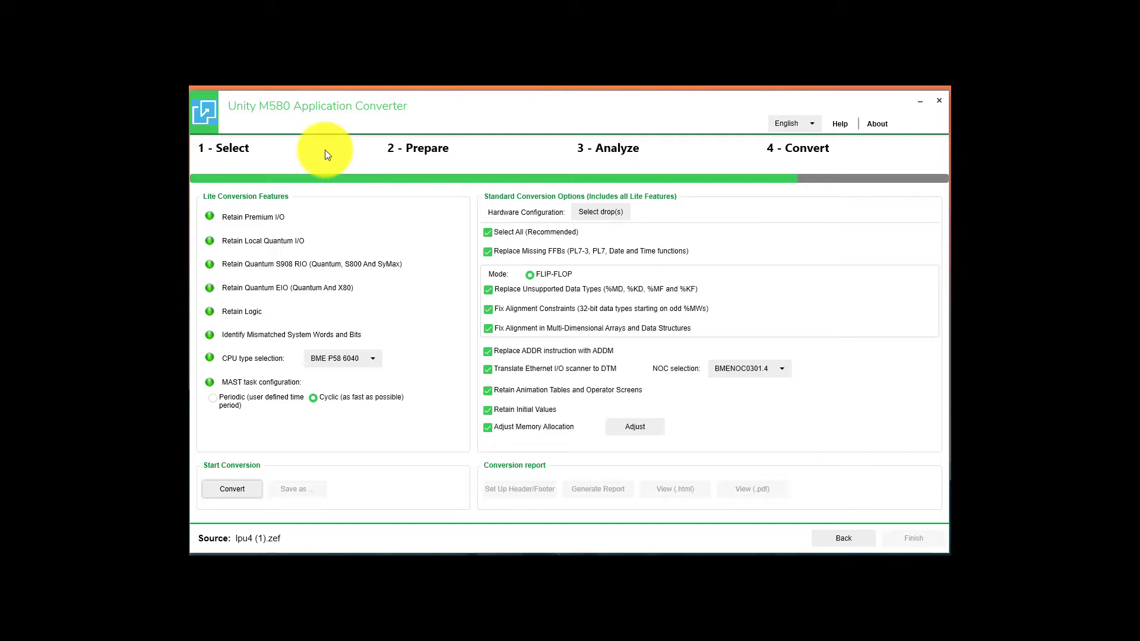
pyautogui.click(619, 213)
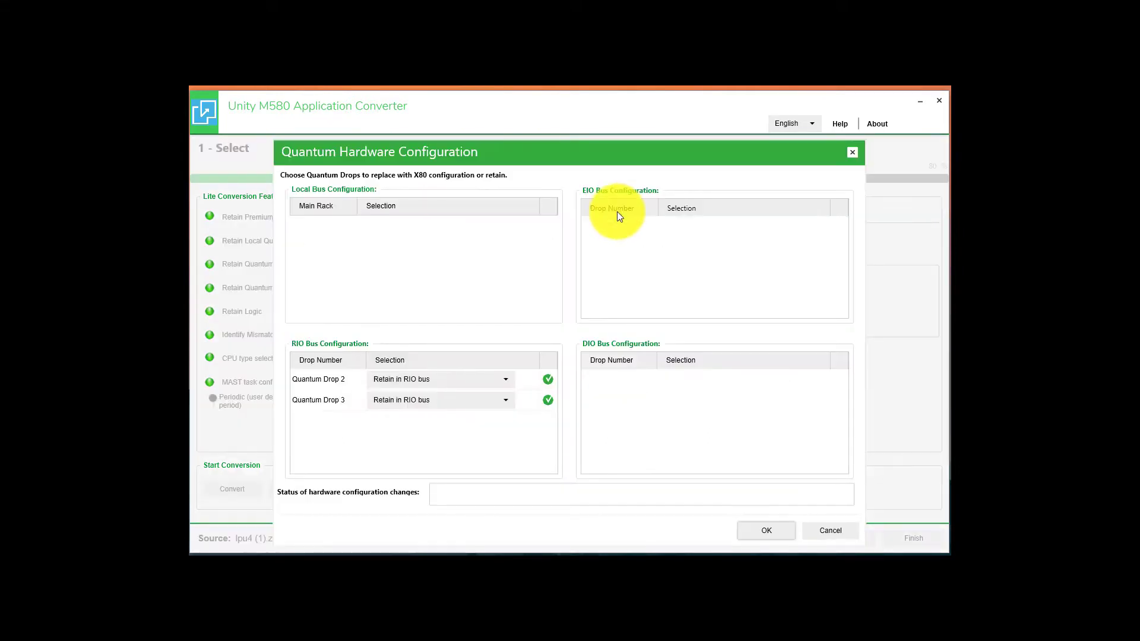
pyautogui.click(506, 383)
pyautogui.click(506, 383)
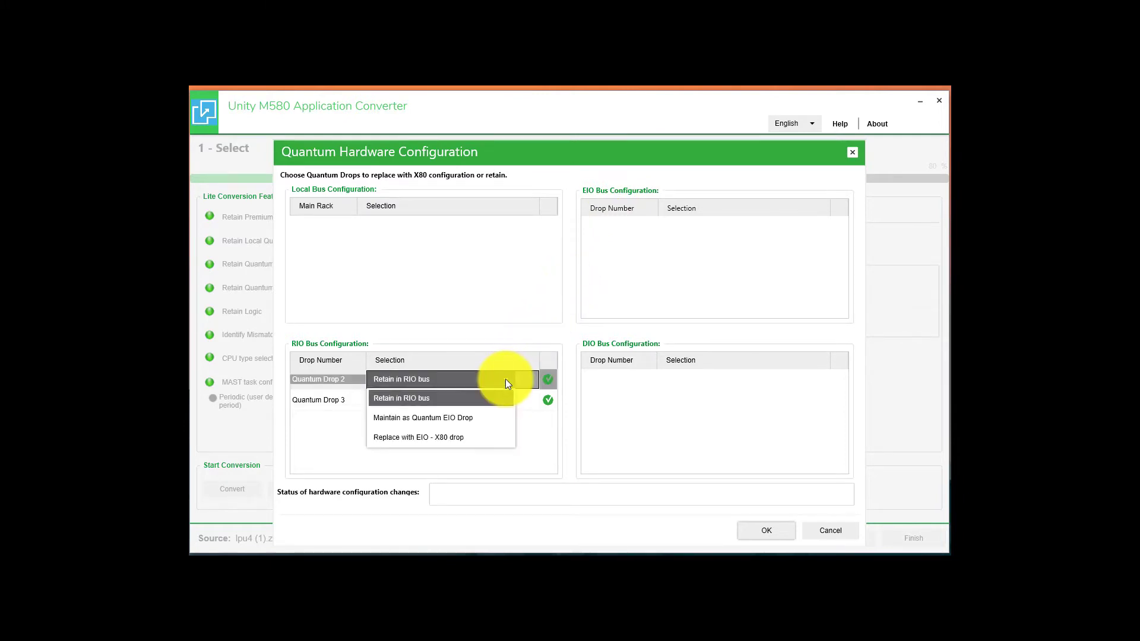
pyautogui.click(420, 441)
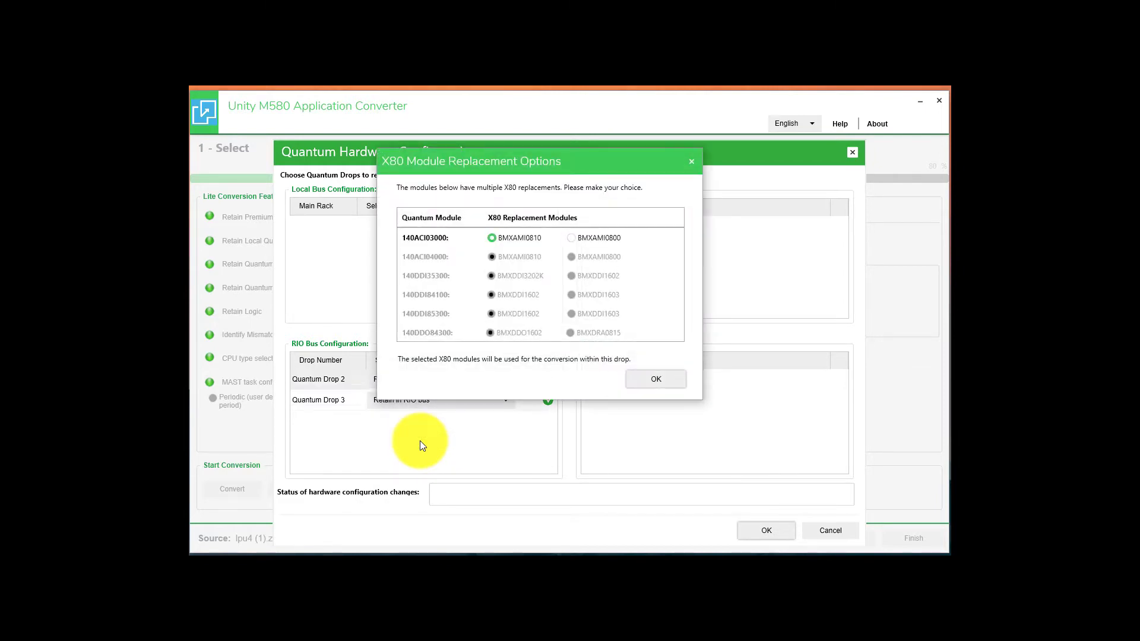
pyautogui.click(656, 378)
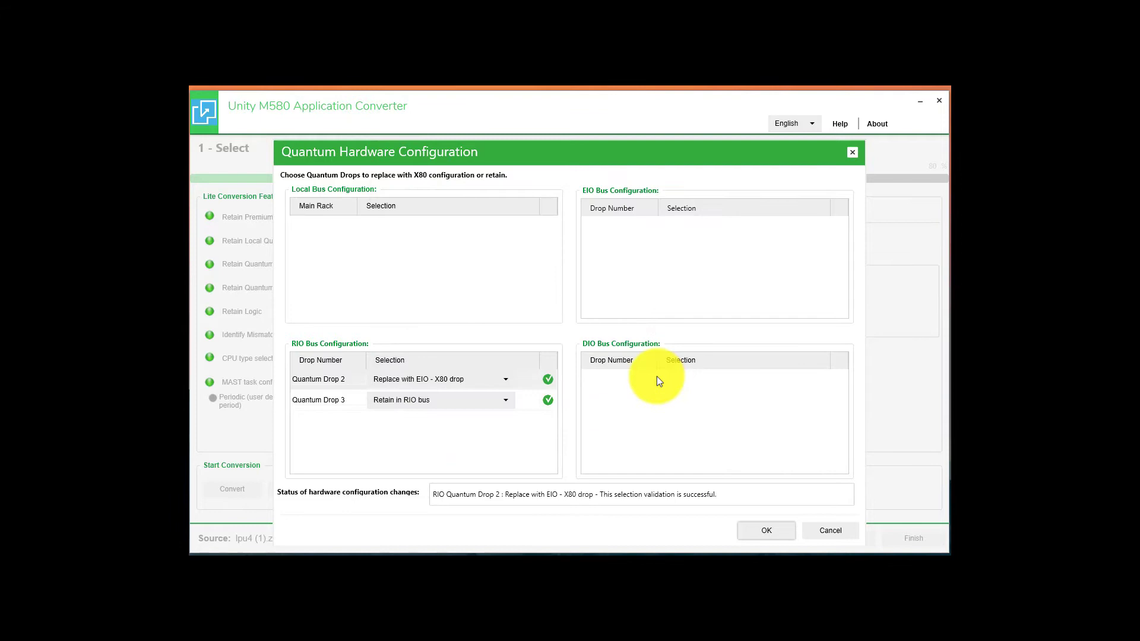
# Step: Replace Quantum Drop 3 with an EIO X80 drop, apply, and convert to M580
pyautogui.click(505, 399)
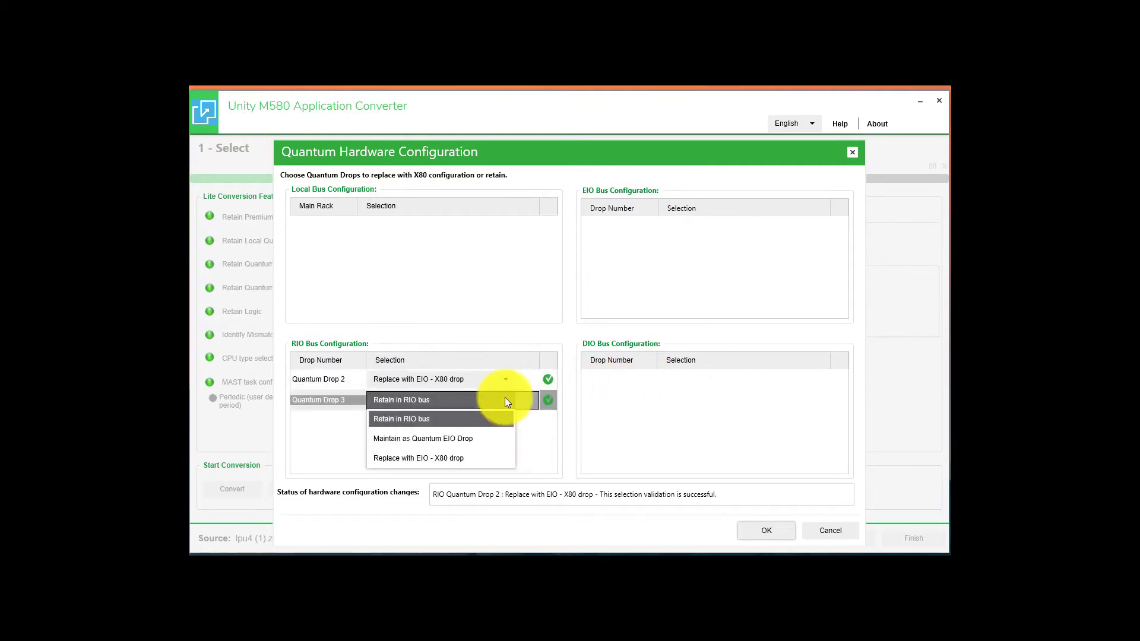
pyautogui.click(408, 460)
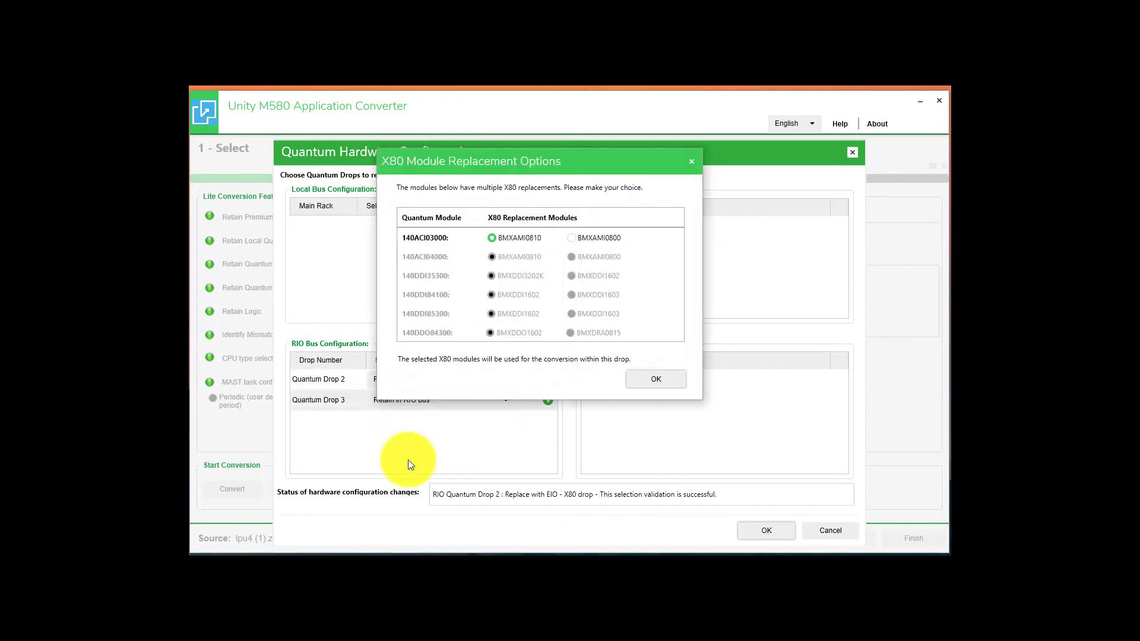
pyautogui.click(651, 378)
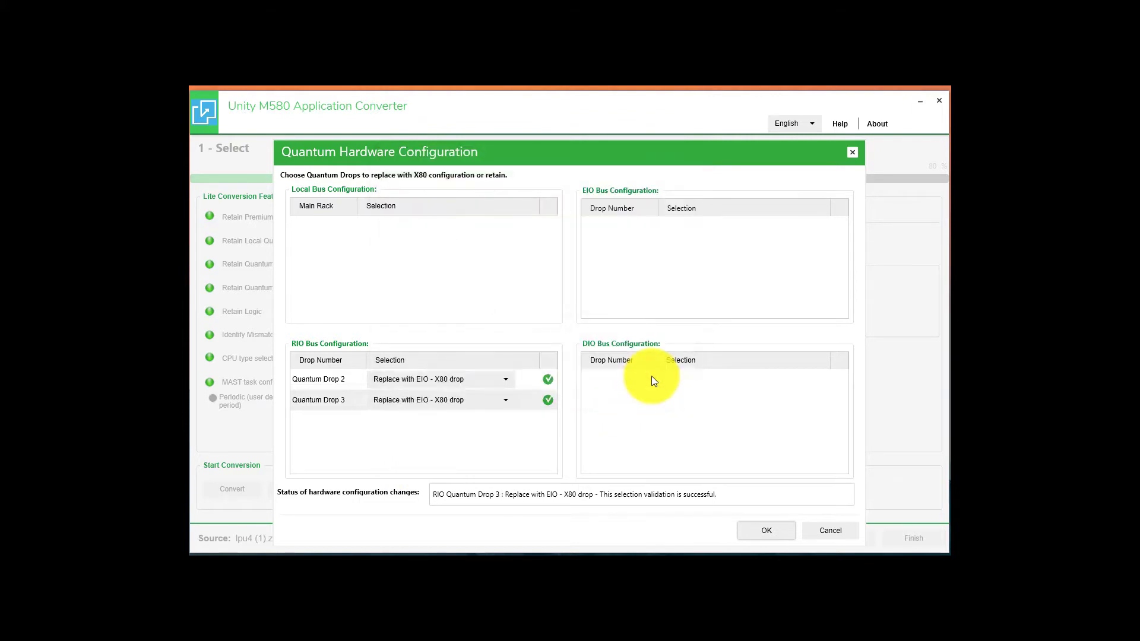
pyautogui.click(771, 527)
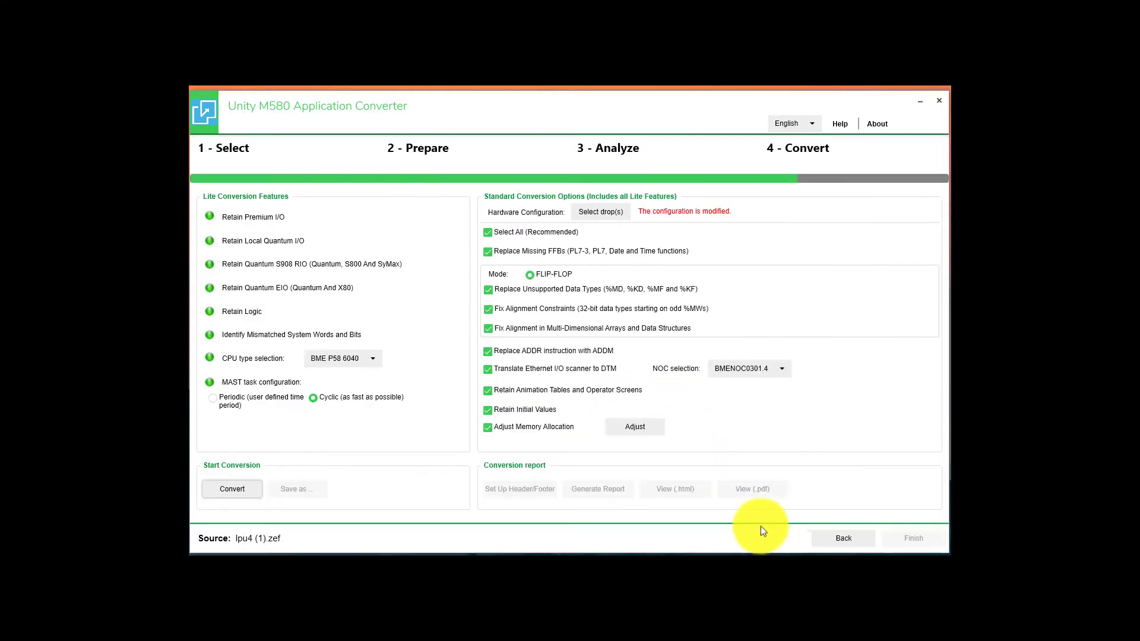
pyautogui.click(234, 492)
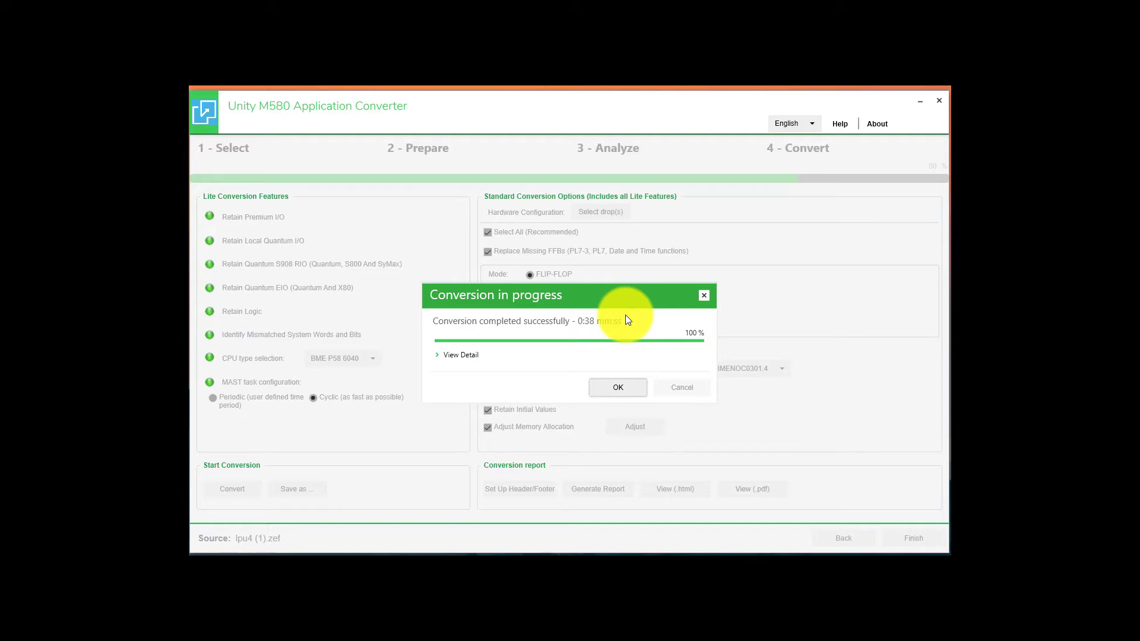
# Step: Save the conversion as lpu4 (1) - M580.zef, acknowledging the warning and overwriting the old file
pyautogui.click(633, 389)
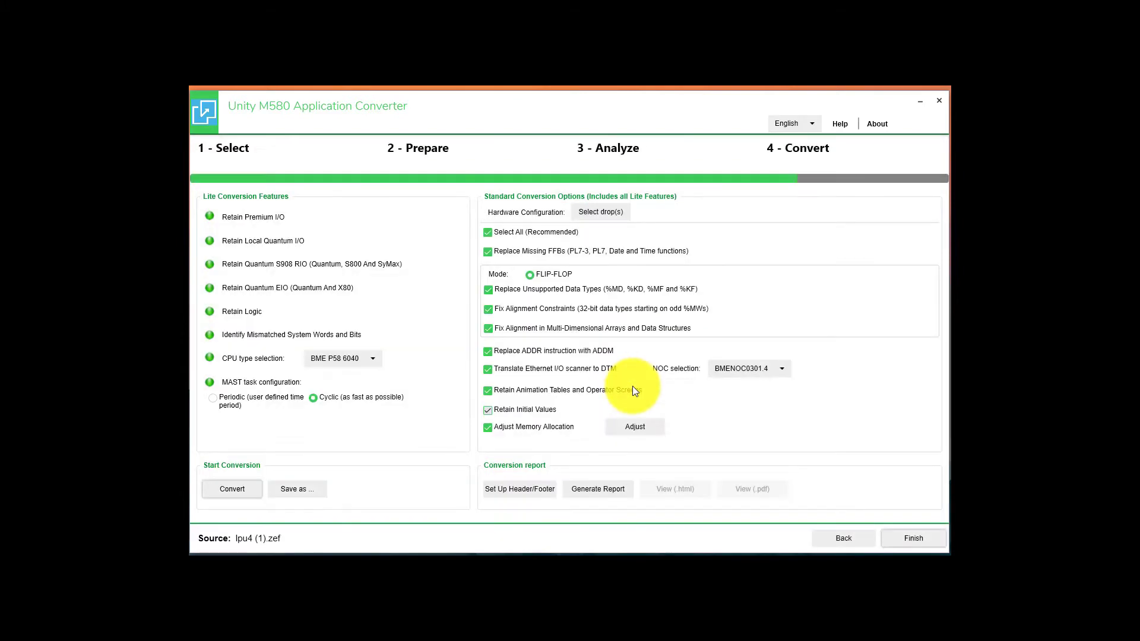
pyautogui.click(298, 489)
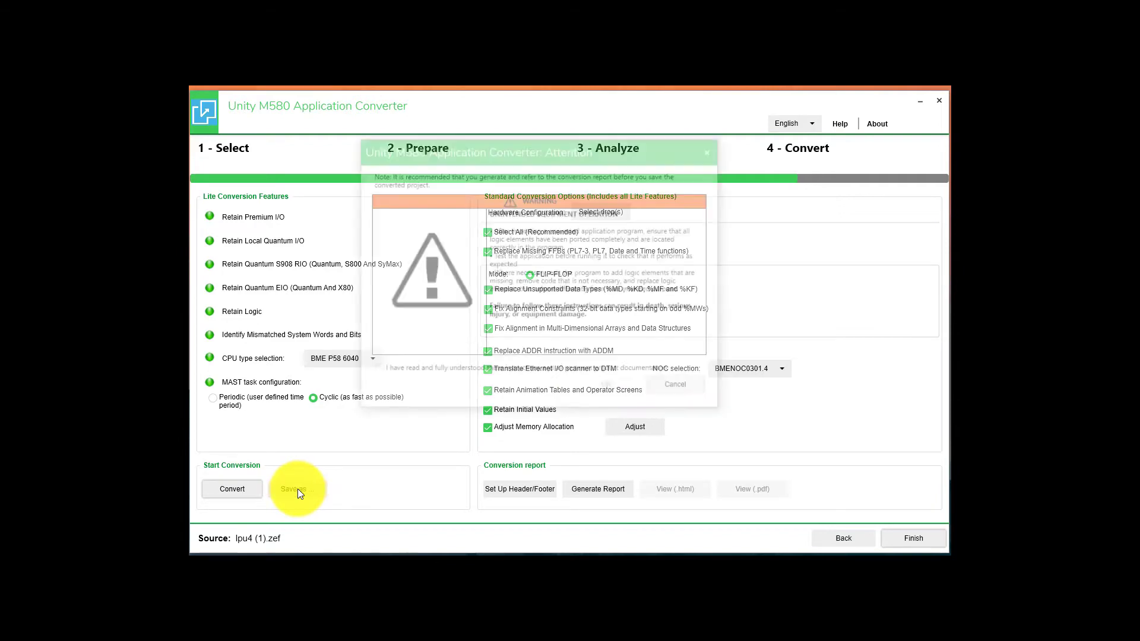
pyautogui.click(376, 371)
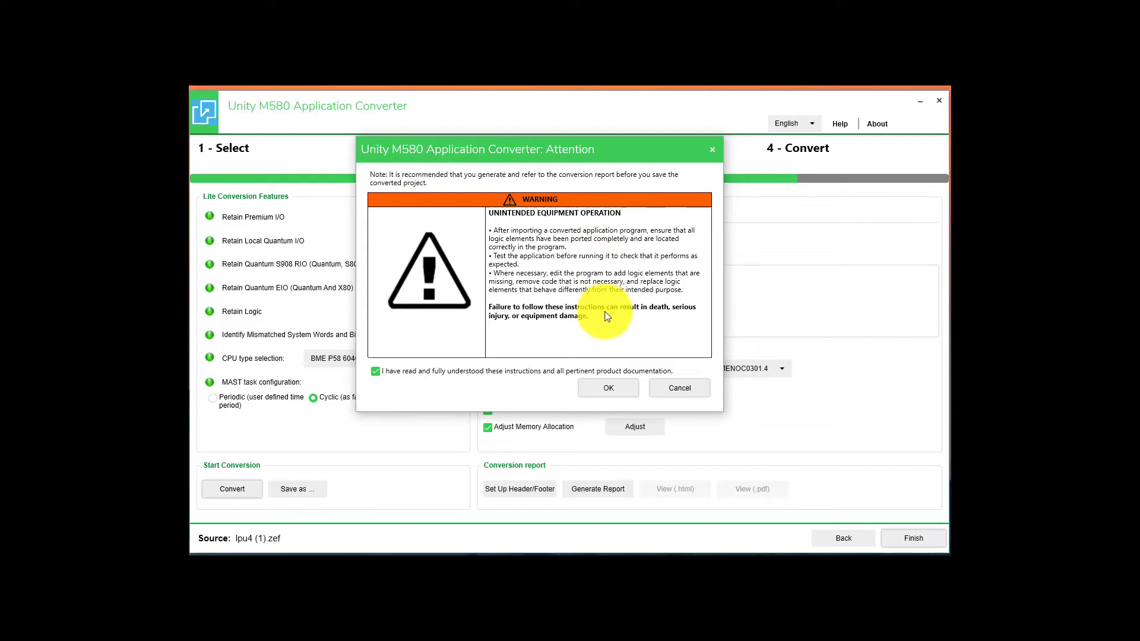
pyautogui.click(614, 395)
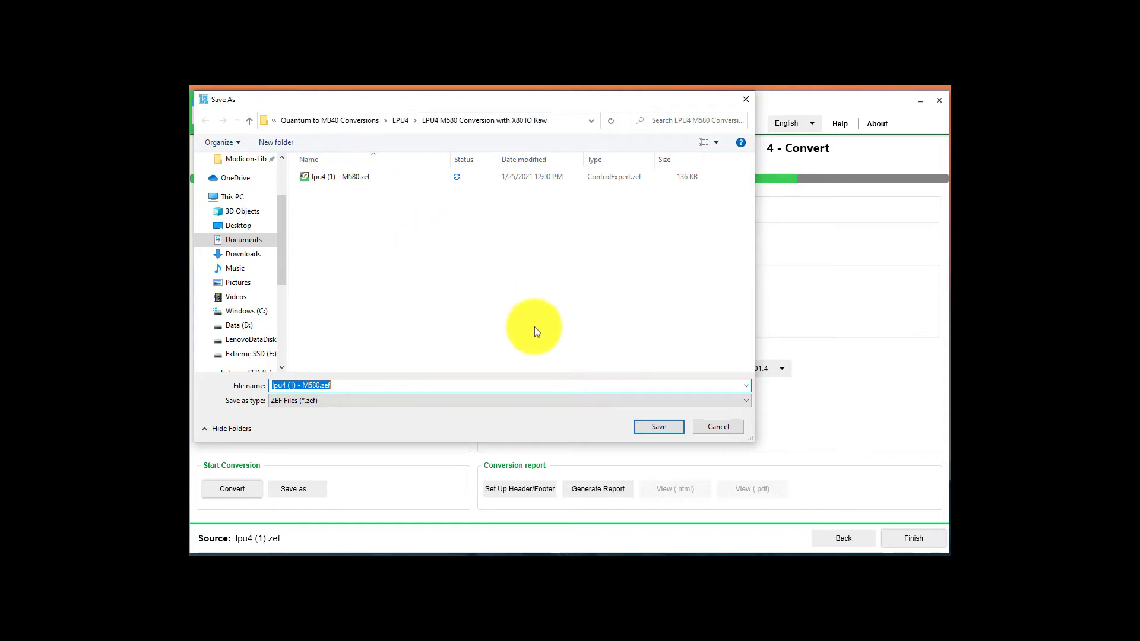
pyautogui.click(663, 429)
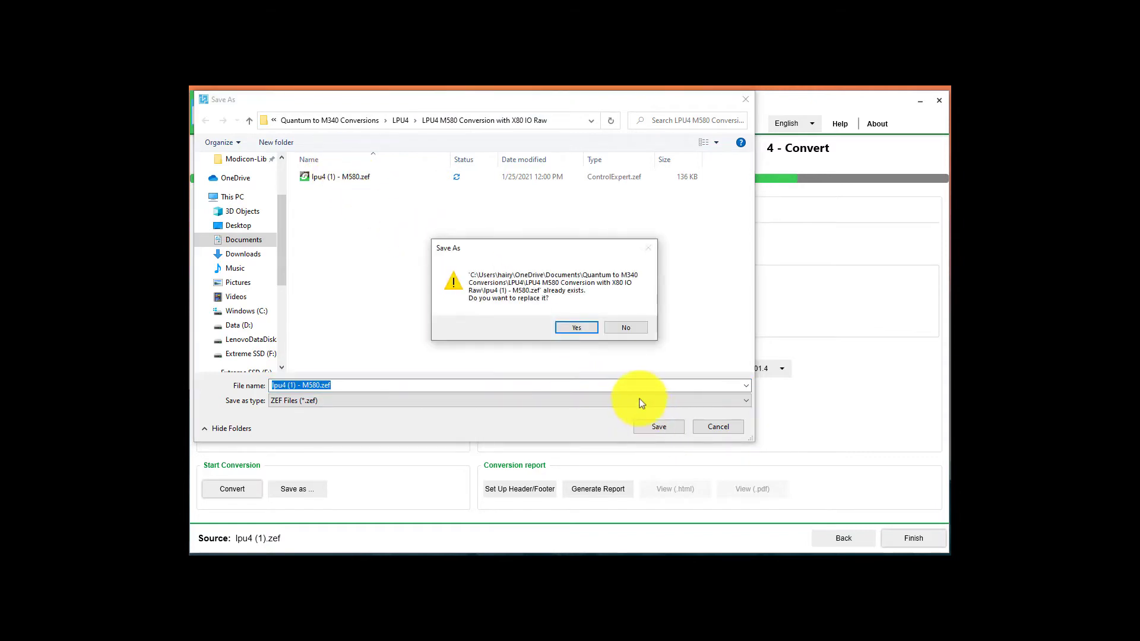
pyautogui.click(589, 330)
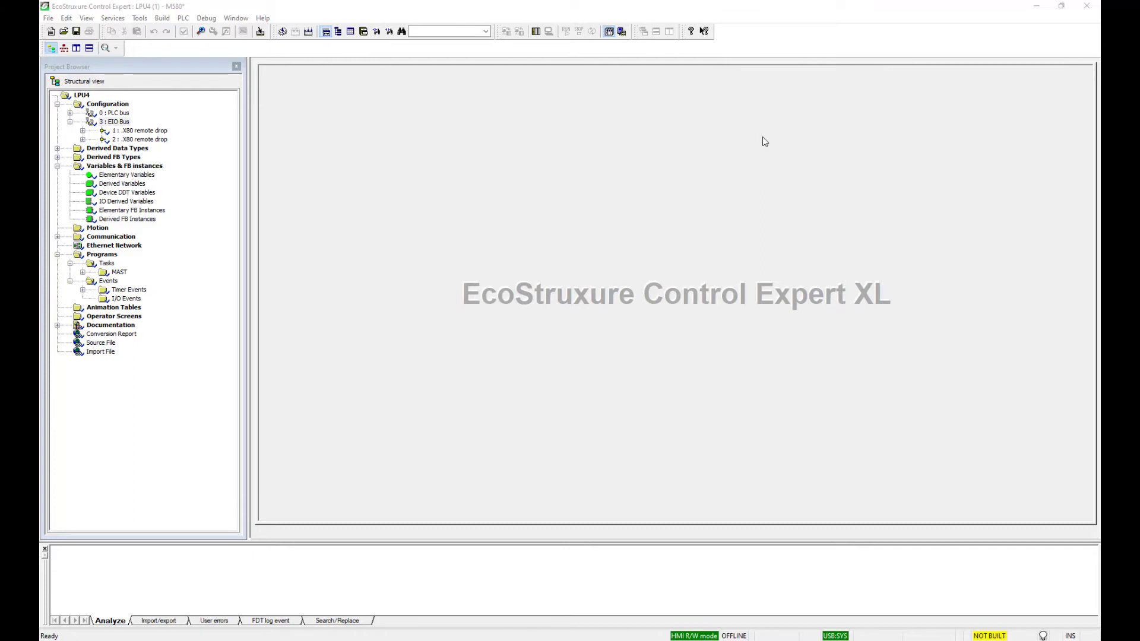
# Step: Rebuild all on the converted project and open ReadMe_First from its error line
pyautogui.click(156, 18)
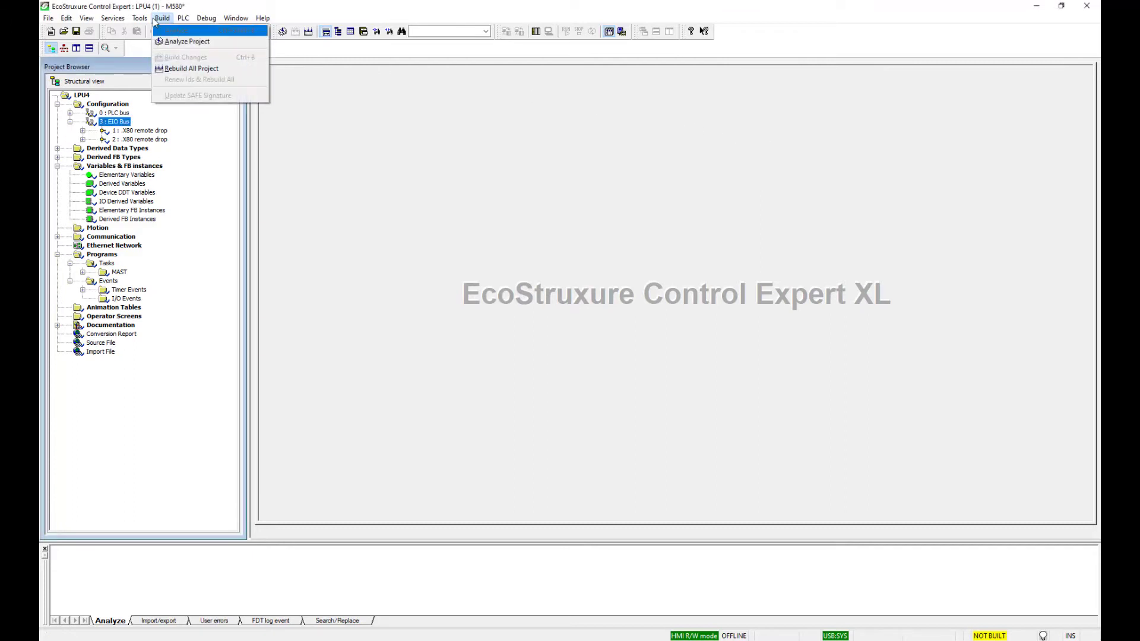
pyautogui.click(199, 69)
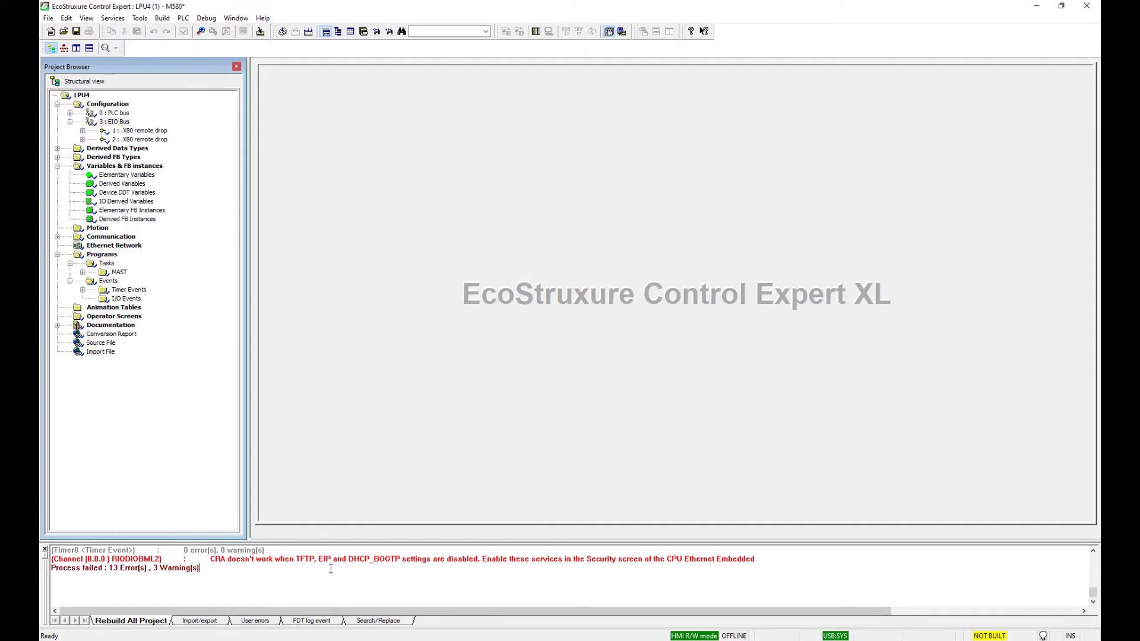
pyautogui.scroll(10, 330, 569)
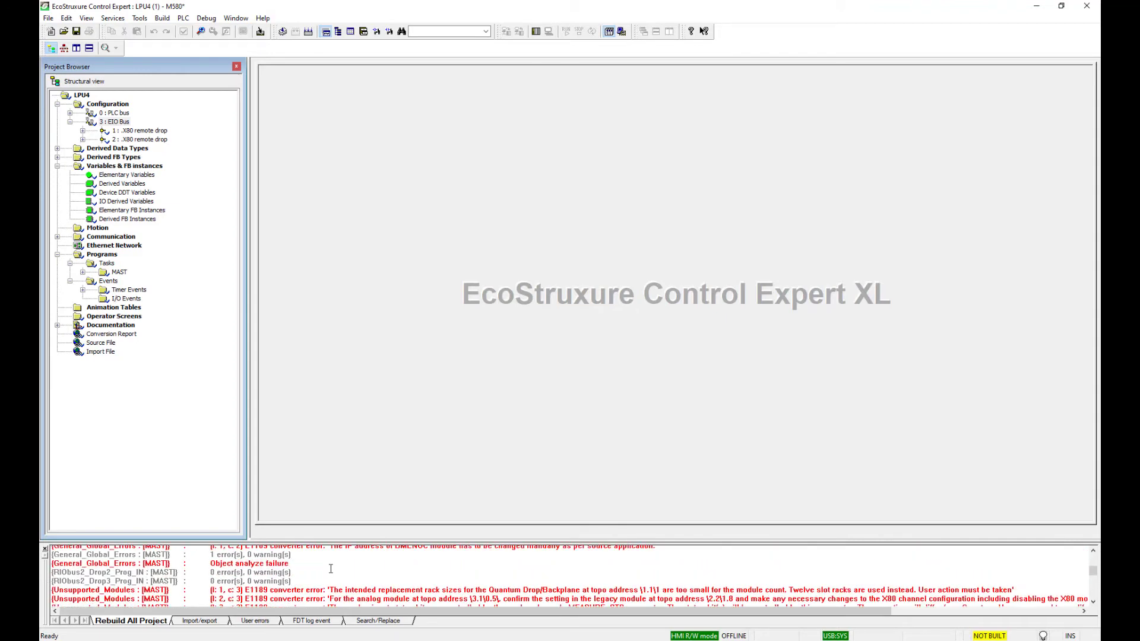
pyautogui.scroll(8, 331, 568)
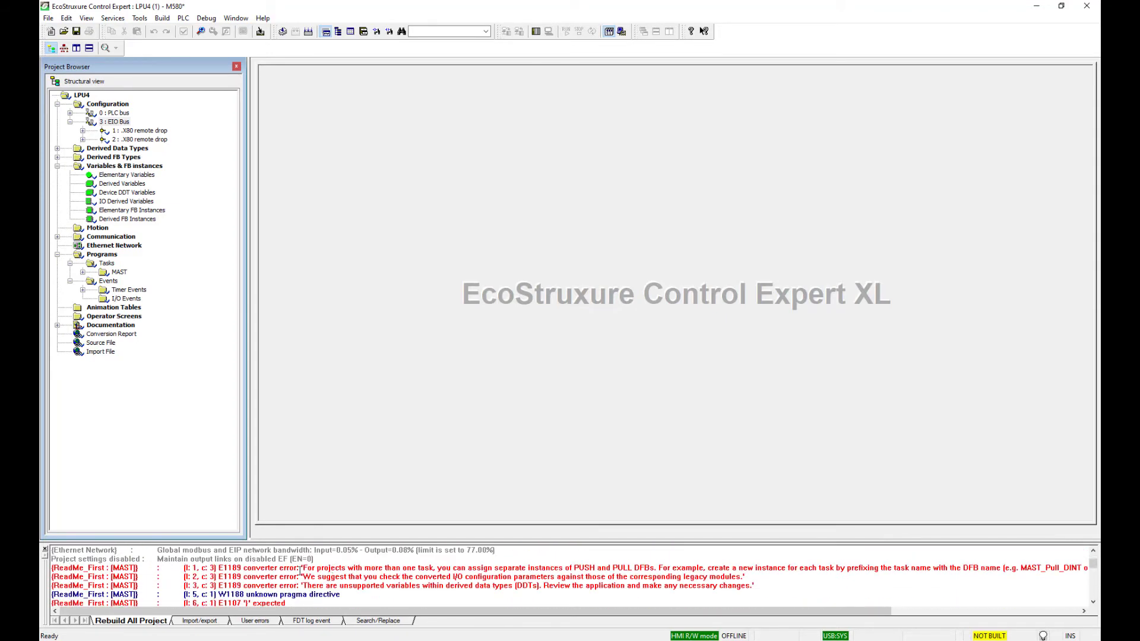
pyautogui.doubleClick(300, 569)
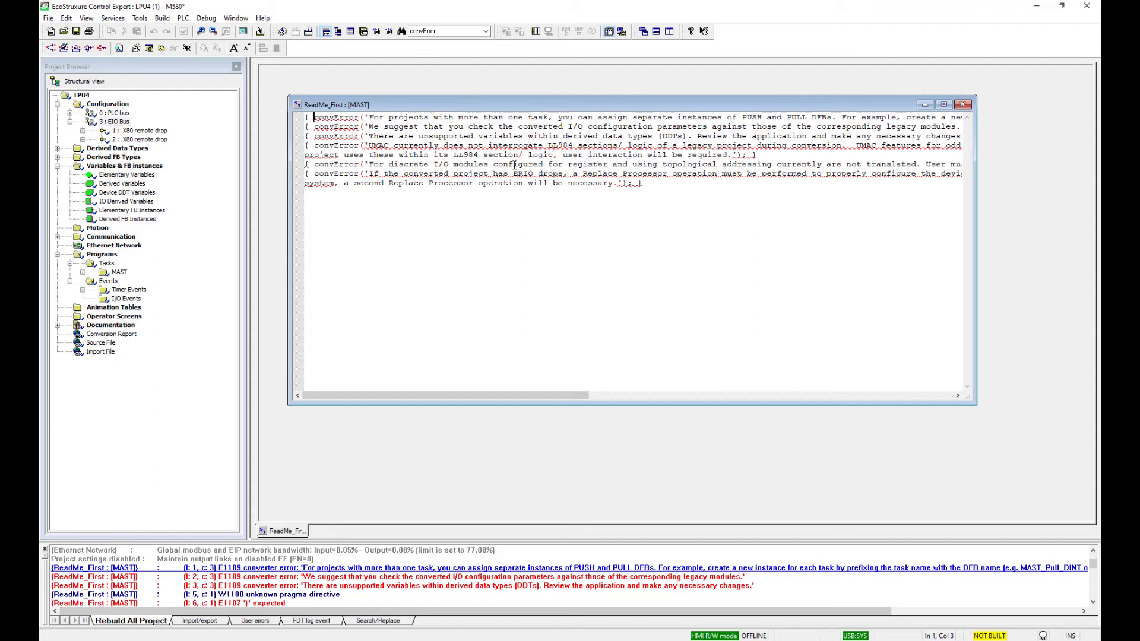
# Step: Wrap ReadMe_First lines 1–8 in a (* ... *) comment
pyautogui.click(306, 117)
pyautogui.write('(')
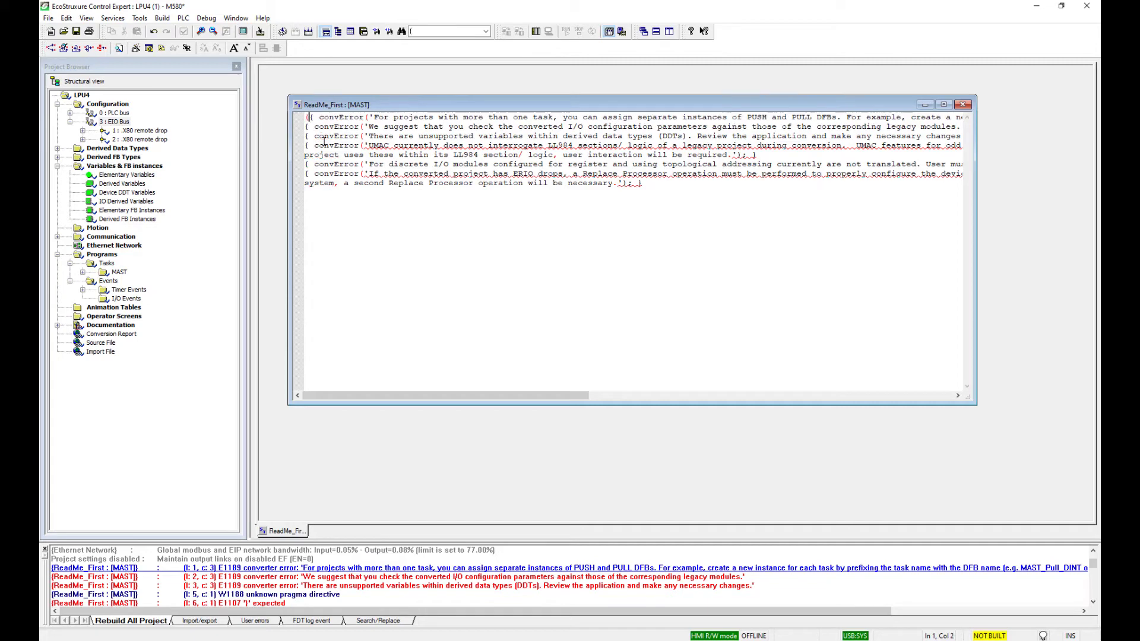
pyautogui.write('*')
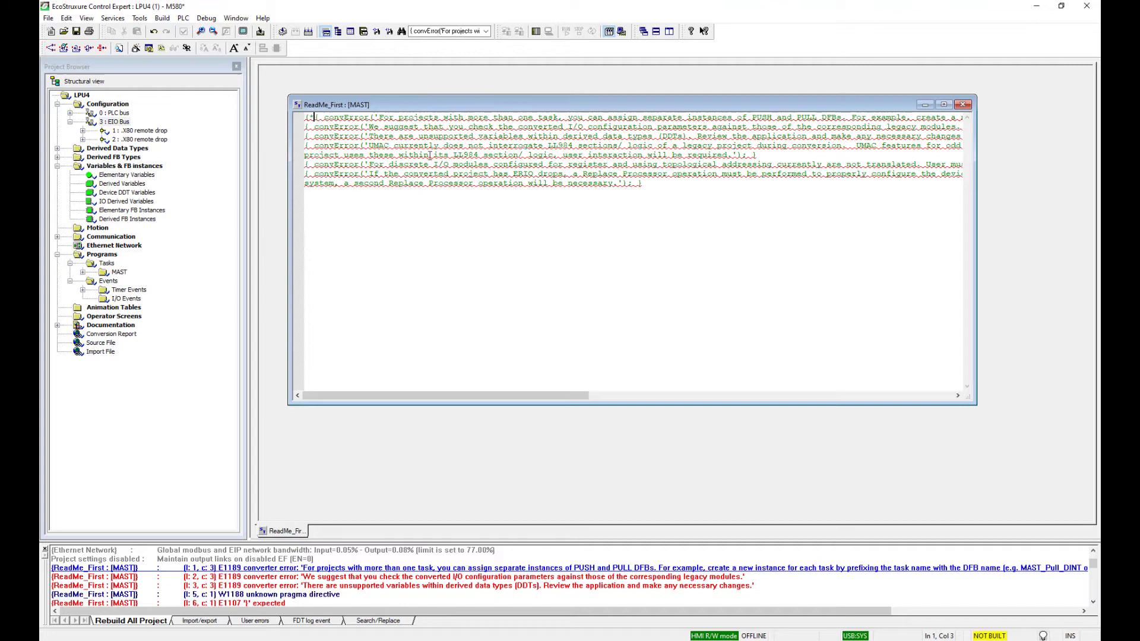
pyautogui.click(654, 186)
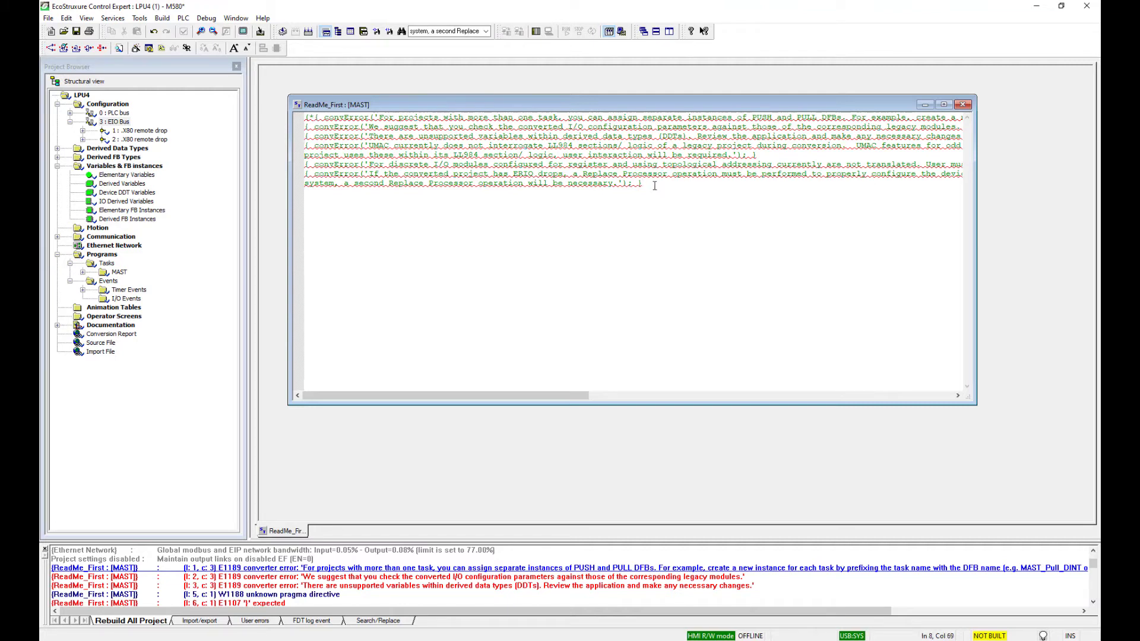
pyautogui.write('*)')
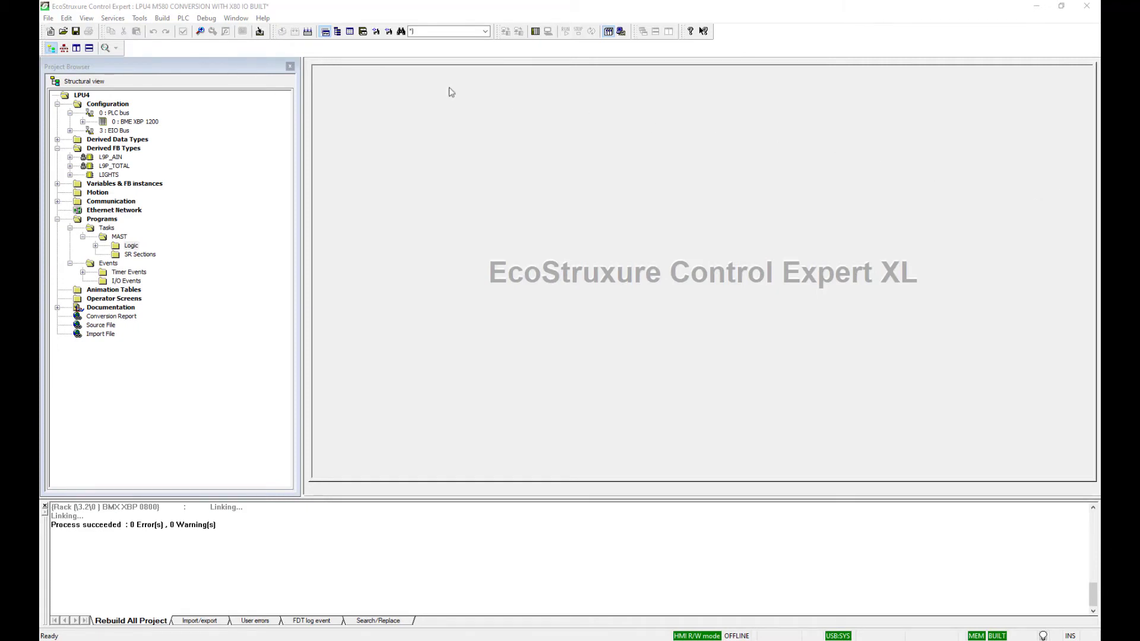
# Step: Save As with the default name LPU4 M580 CONVERSION WITH X80 IO BUILT, replacing the existing .stu
pyautogui.click(47, 18)
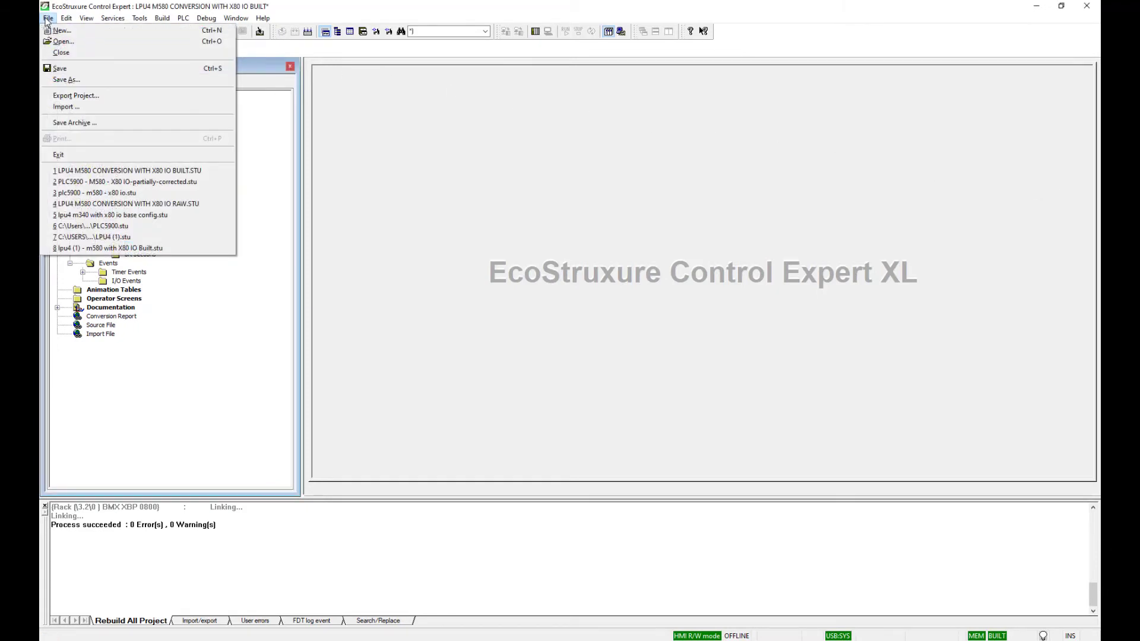
pyautogui.click(66, 79)
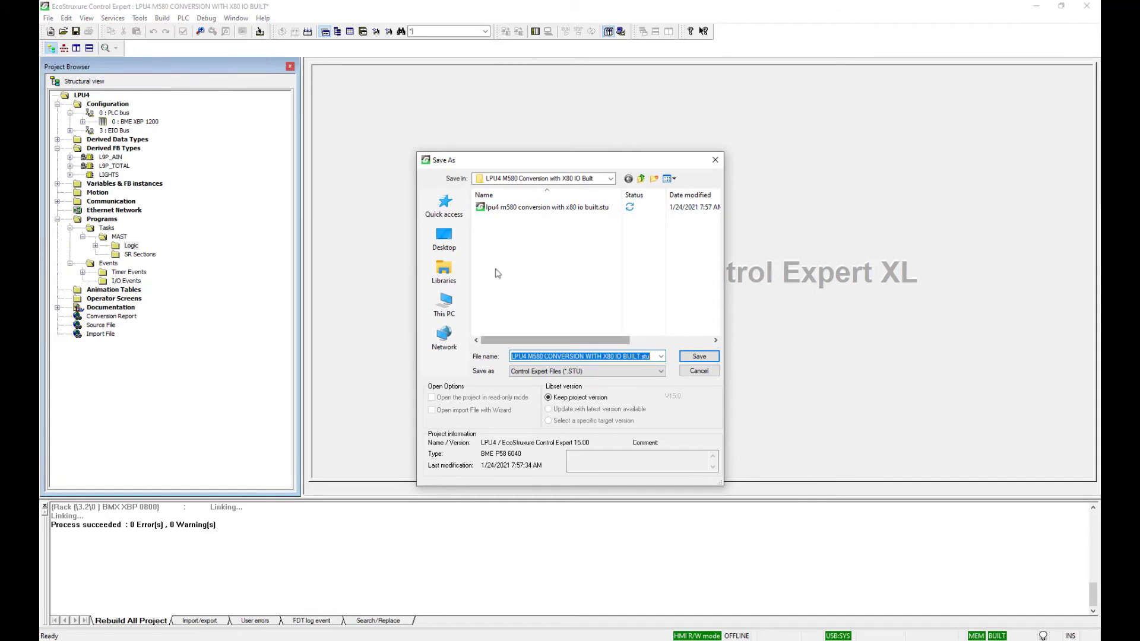
pyautogui.click(698, 356)
pyautogui.click(602, 327)
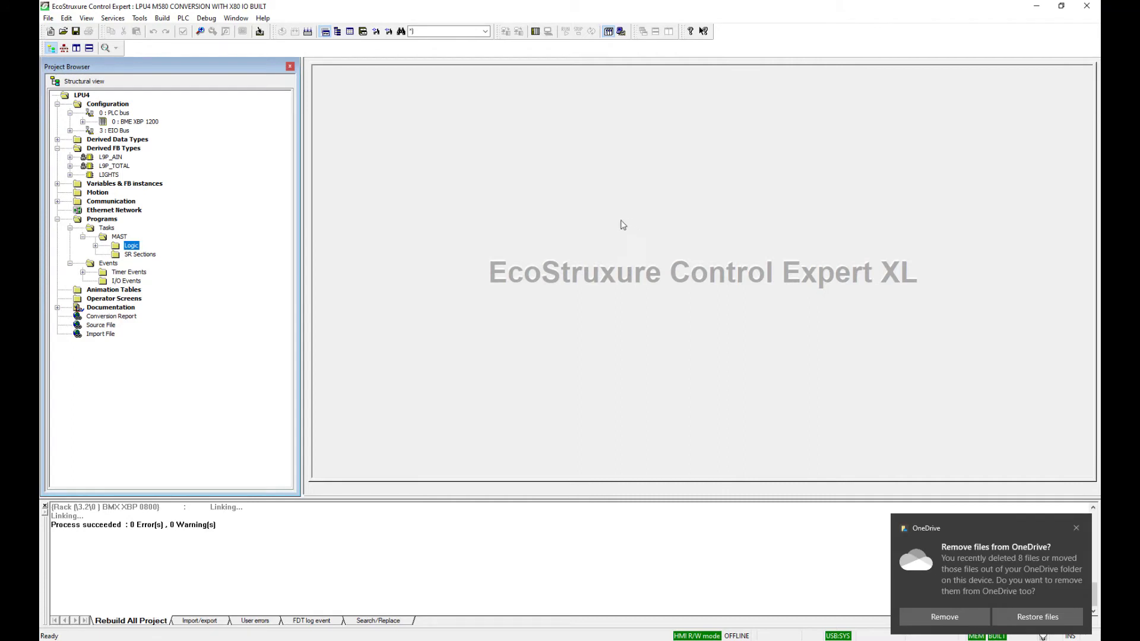
# Step: Start exporting the MAST task and browse to the Documents library
pyautogui.rightClick(119, 237)
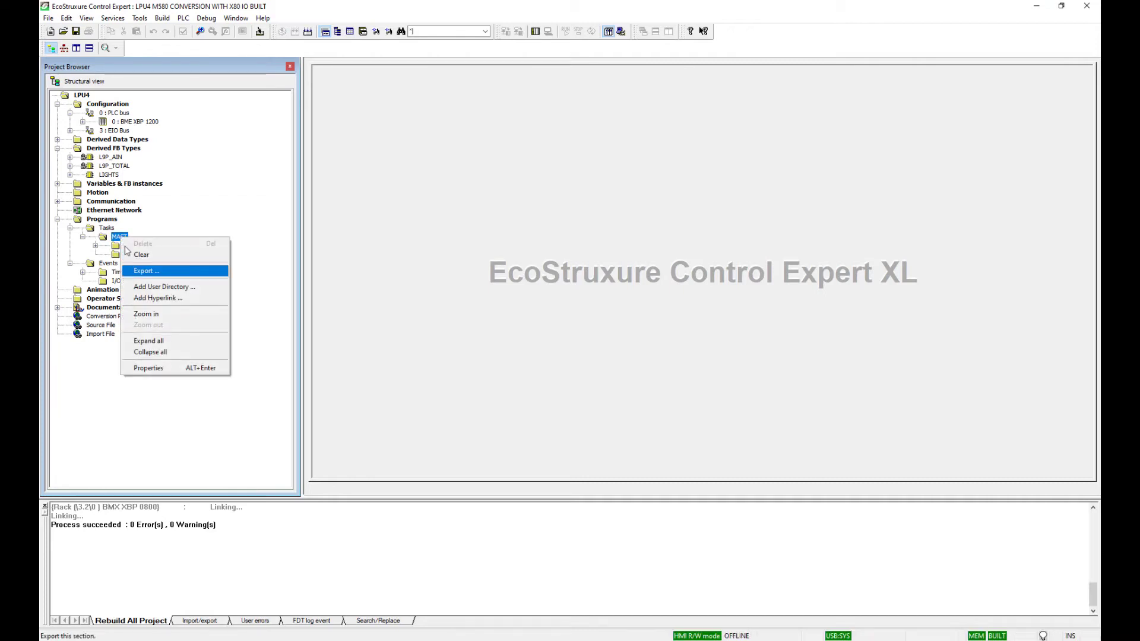
pyautogui.click(140, 271)
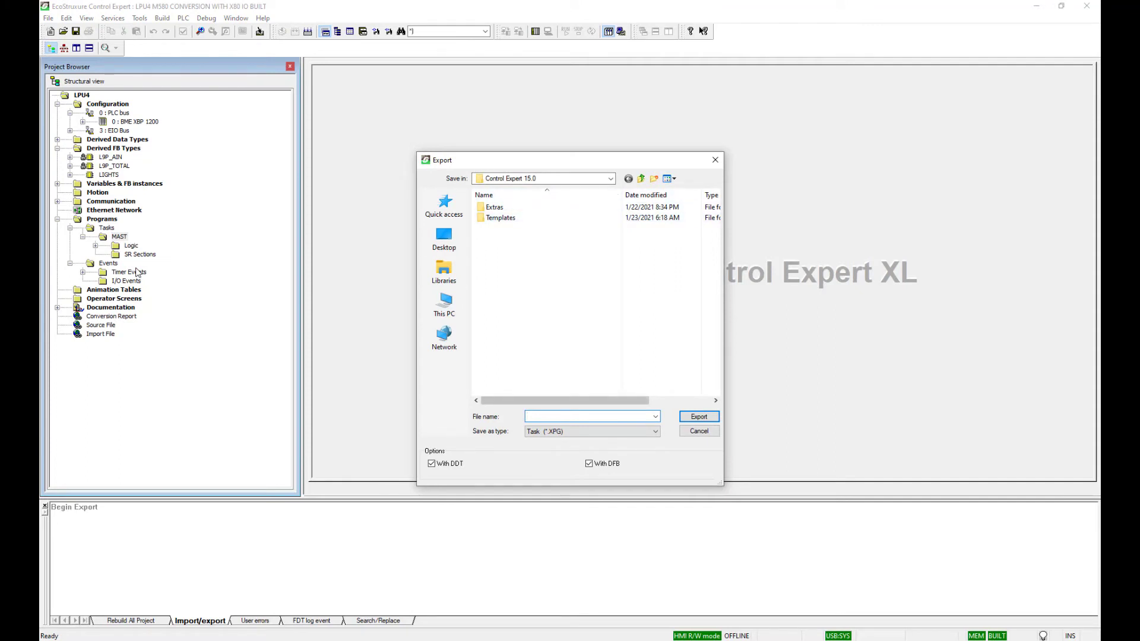
pyautogui.click(640, 179)
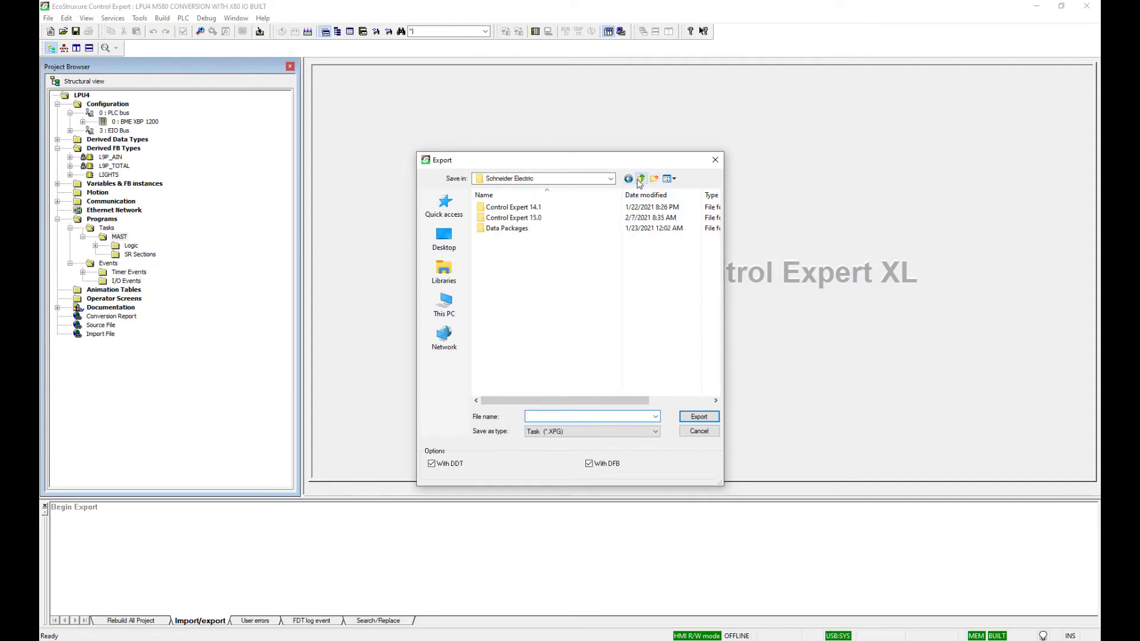
pyautogui.click(444, 271)
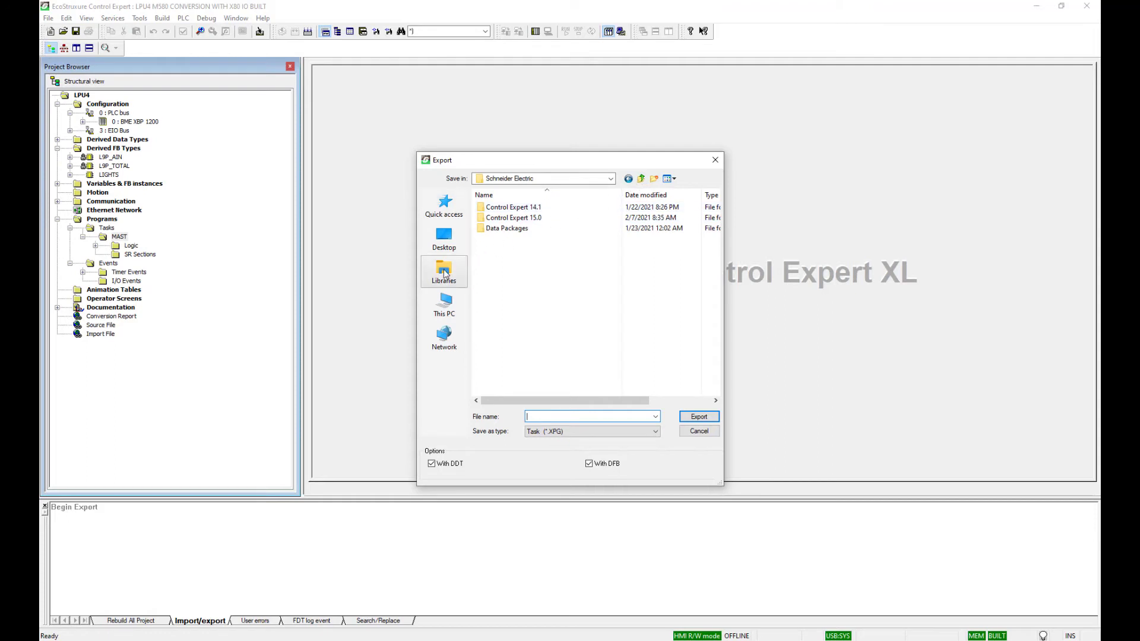
pyautogui.click(653, 205)
pyautogui.doubleClick(652, 205)
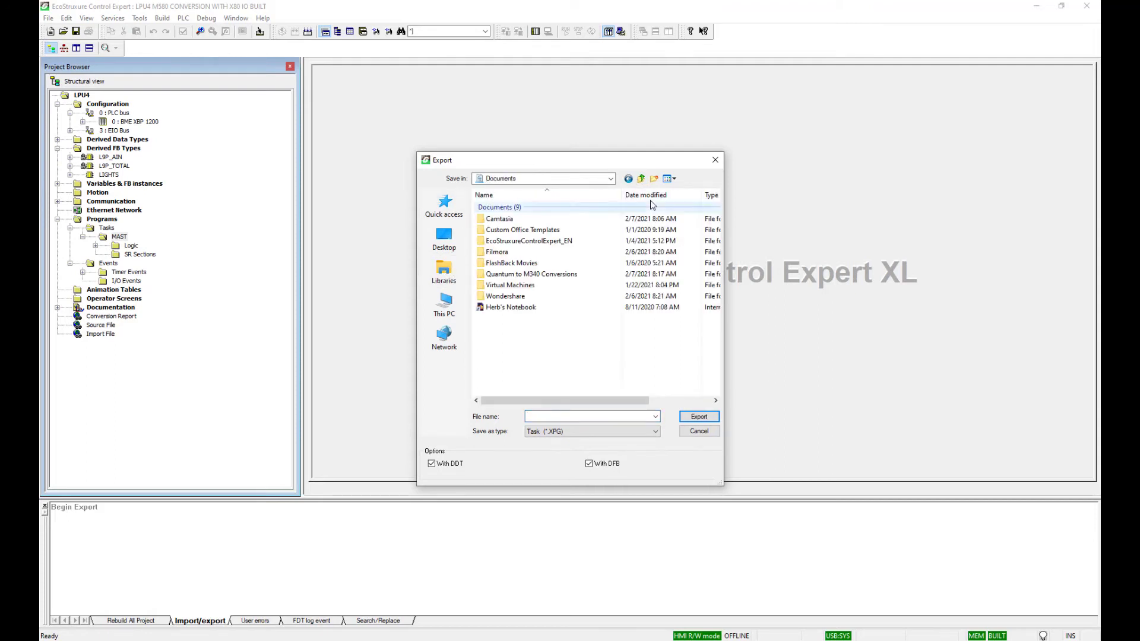
# Step: Export to Quantum to M340 Conversions > LPU4 > LPU4 M580 Conversion with X80 IO Built, overwriting the .XPG
pyautogui.doubleClick(534, 276)
pyautogui.click(500, 220)
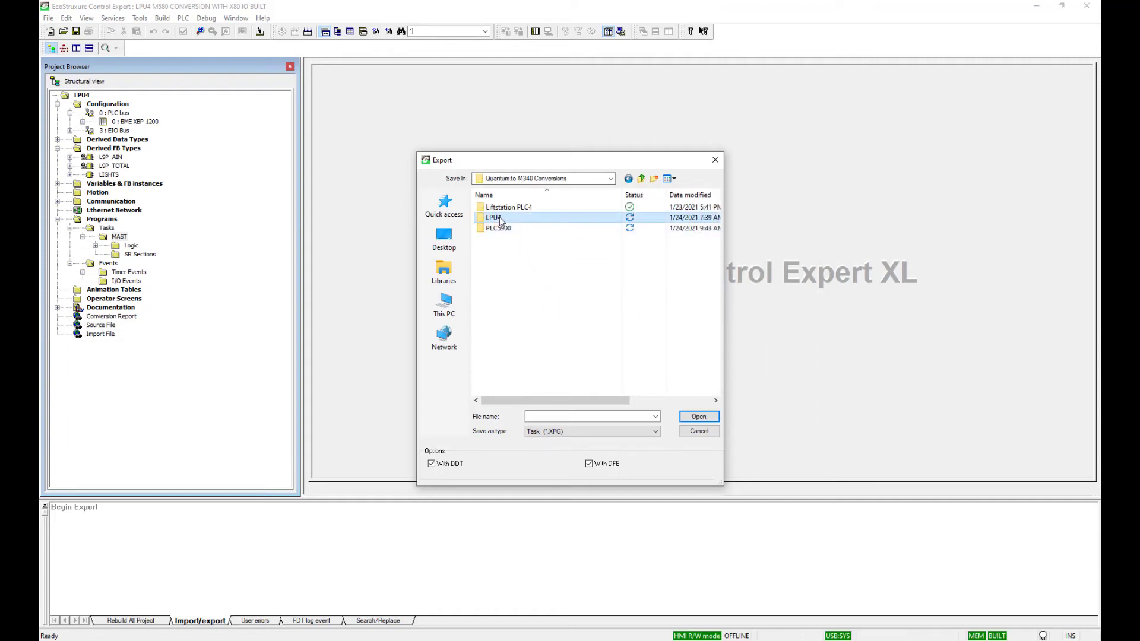
pyautogui.doubleClick(500, 220)
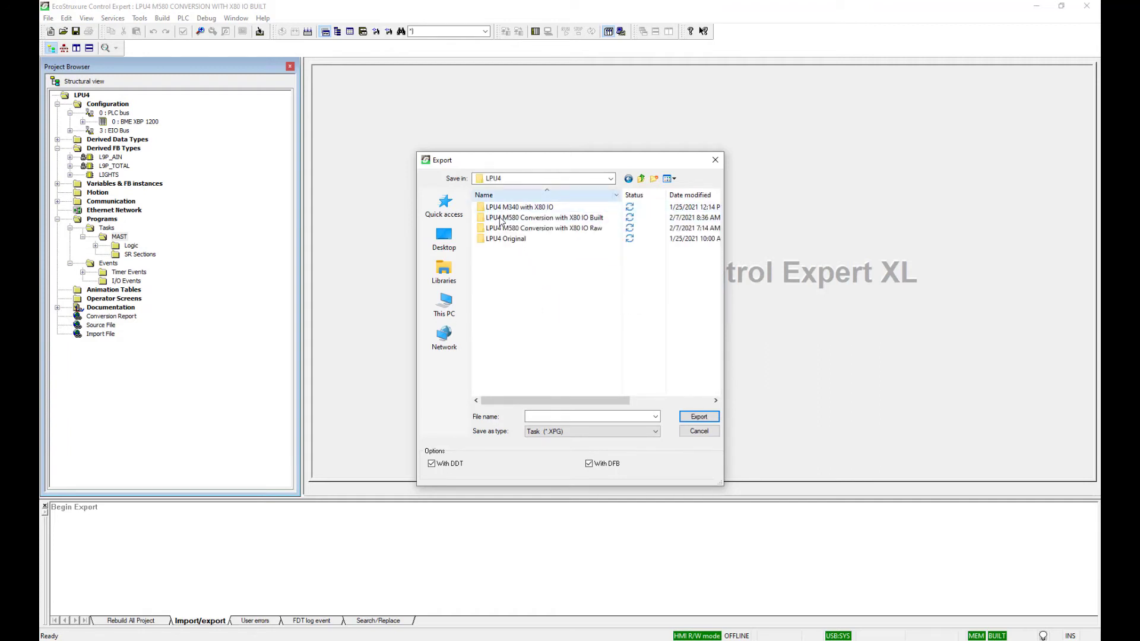
pyautogui.doubleClick(558, 219)
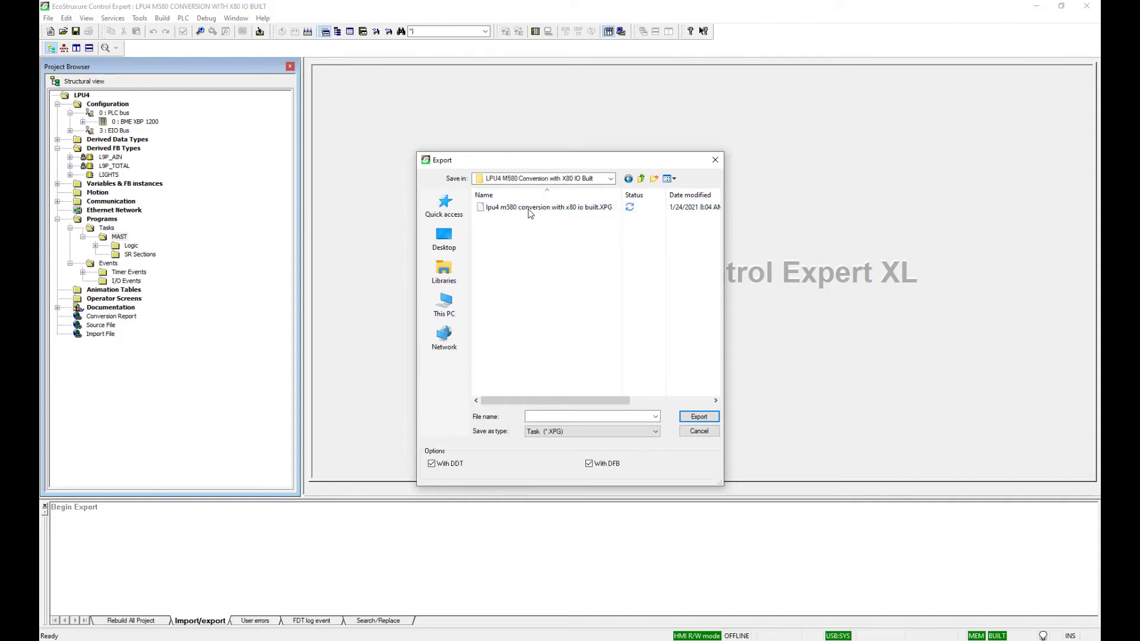
pyautogui.click(529, 209)
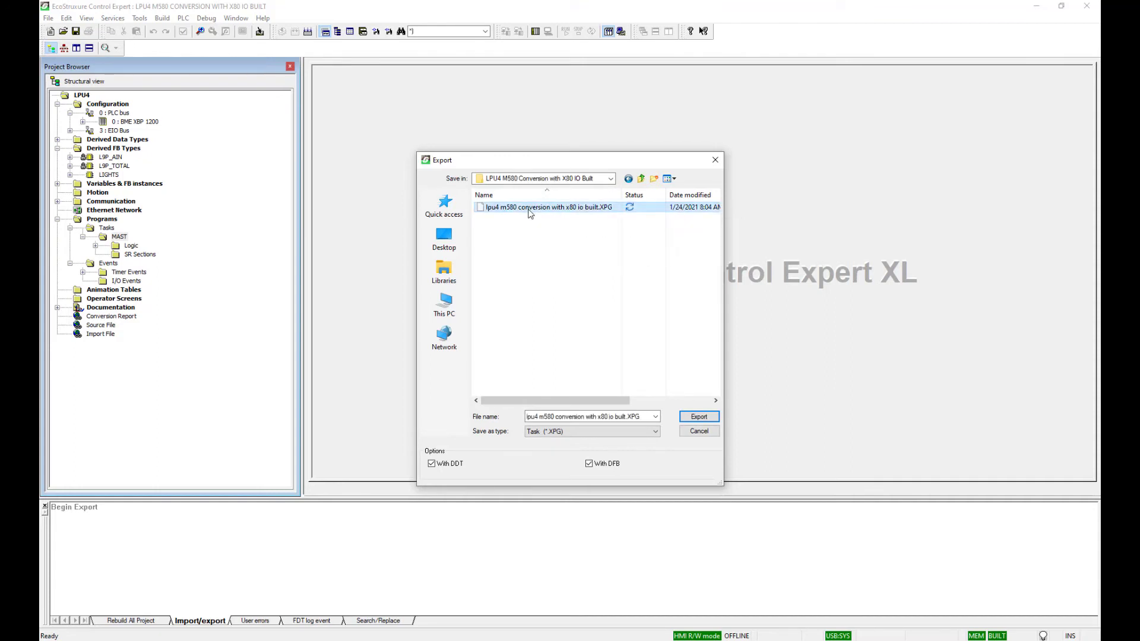
pyautogui.click(699, 419)
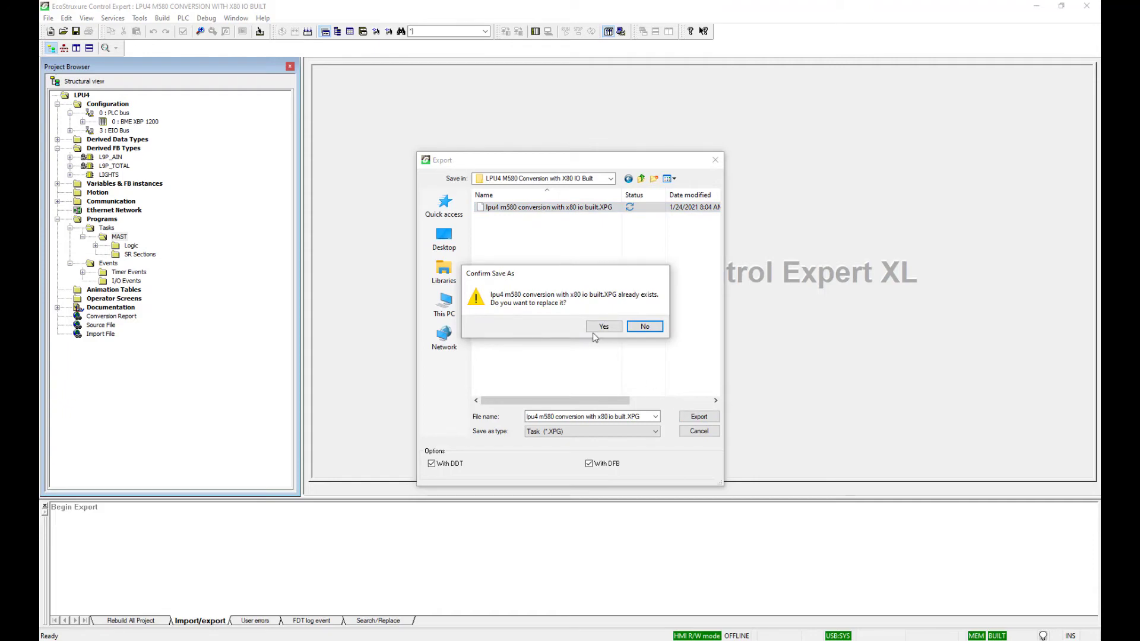
pyautogui.click(610, 327)
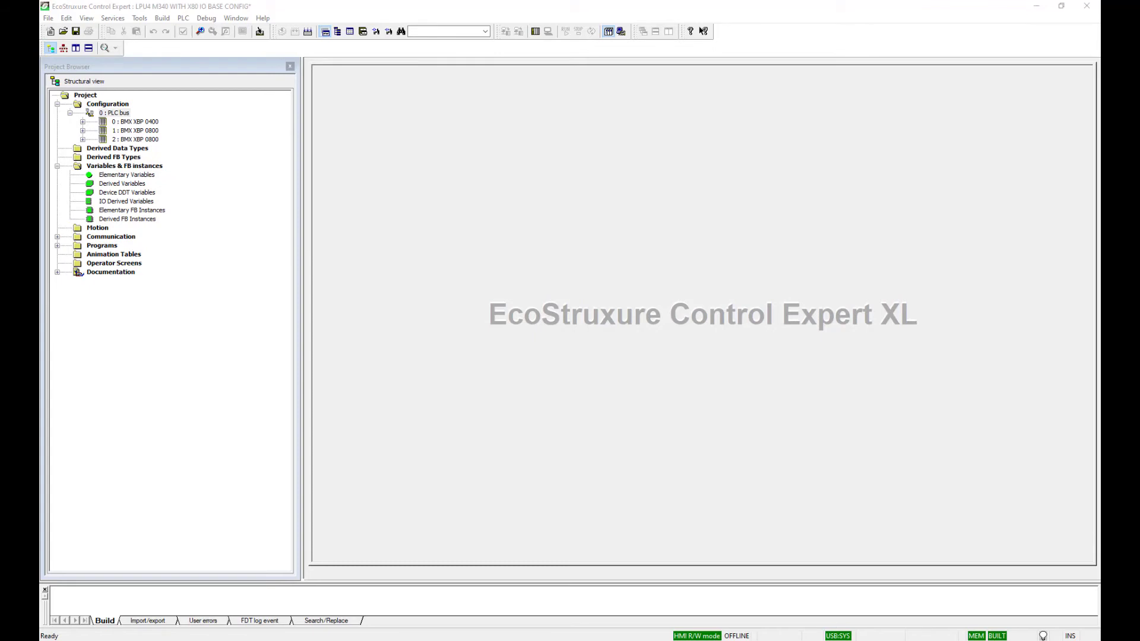
# Step: Open the 0 : PLC bus rack view and inspect the rack-0 CPU module's configuration
pyautogui.doubleClick(119, 113)
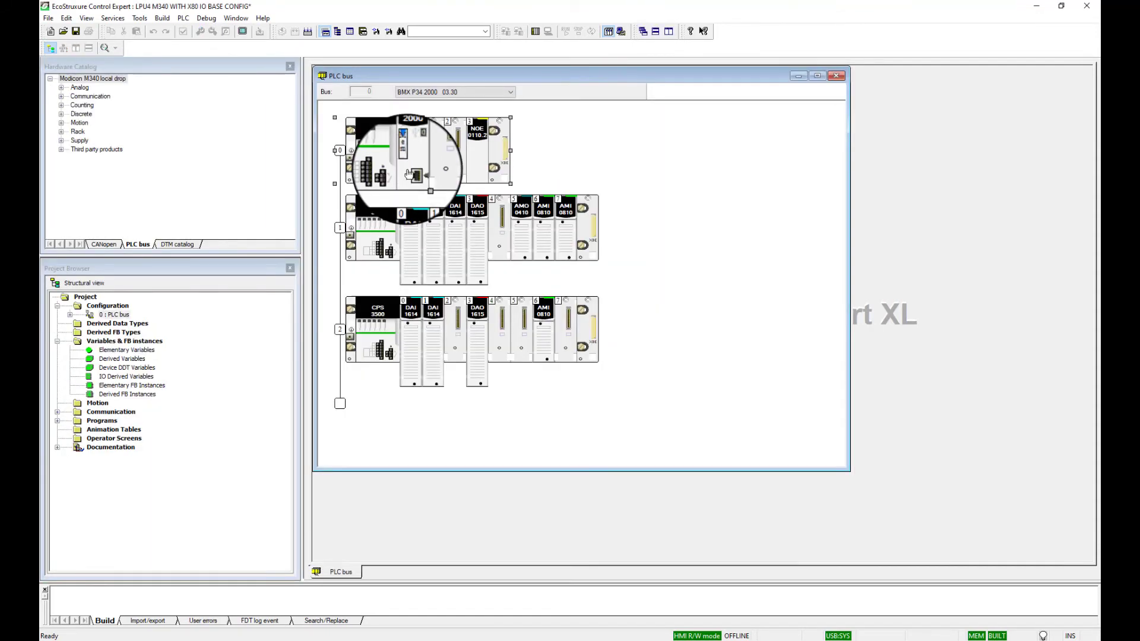
pyautogui.doubleClick(407, 138)
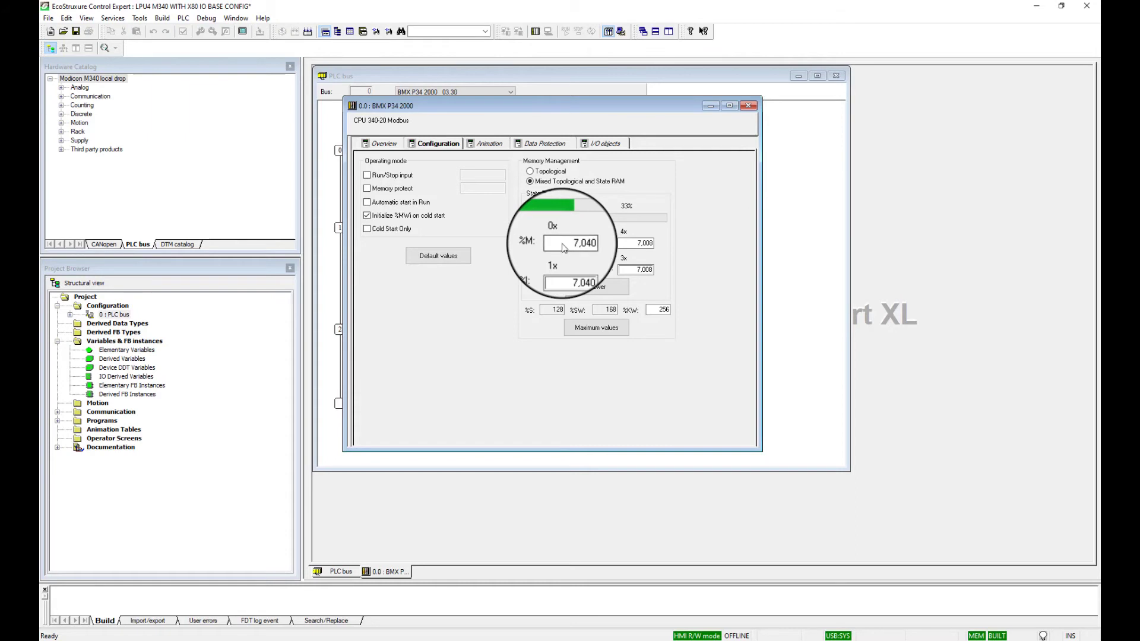
pyautogui.click(750, 108)
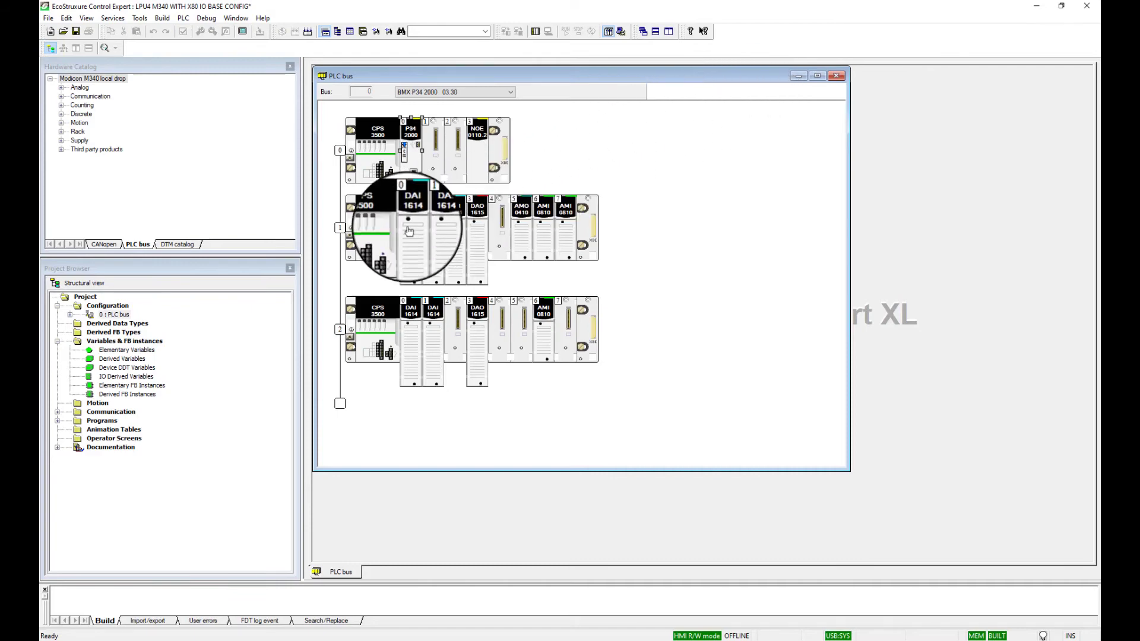
# Step: Set the DAI 1614 module to Mixed Topological and State RAM, starting at bit 4001, then validate
pyautogui.moveTo(408, 232)
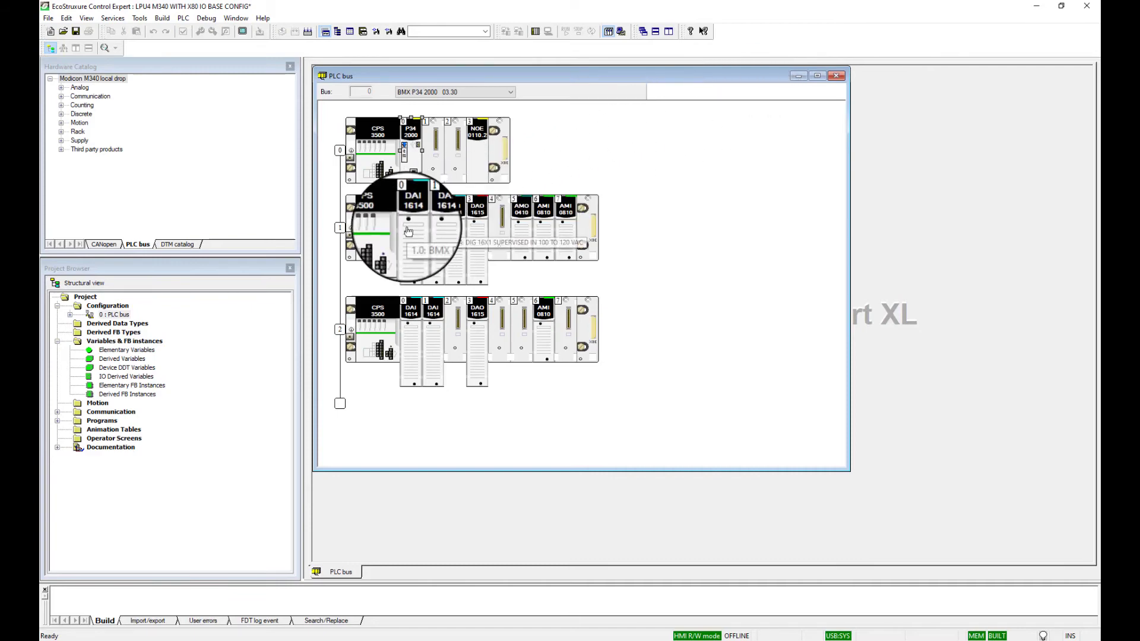
pyautogui.doubleClick(409, 232)
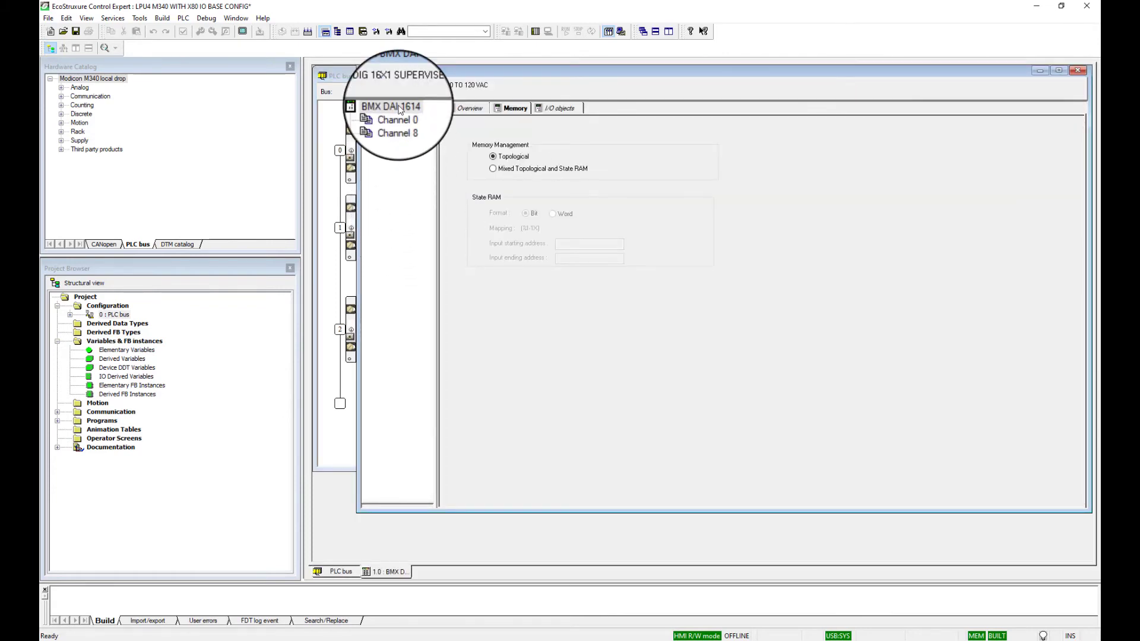
pyautogui.click(399, 106)
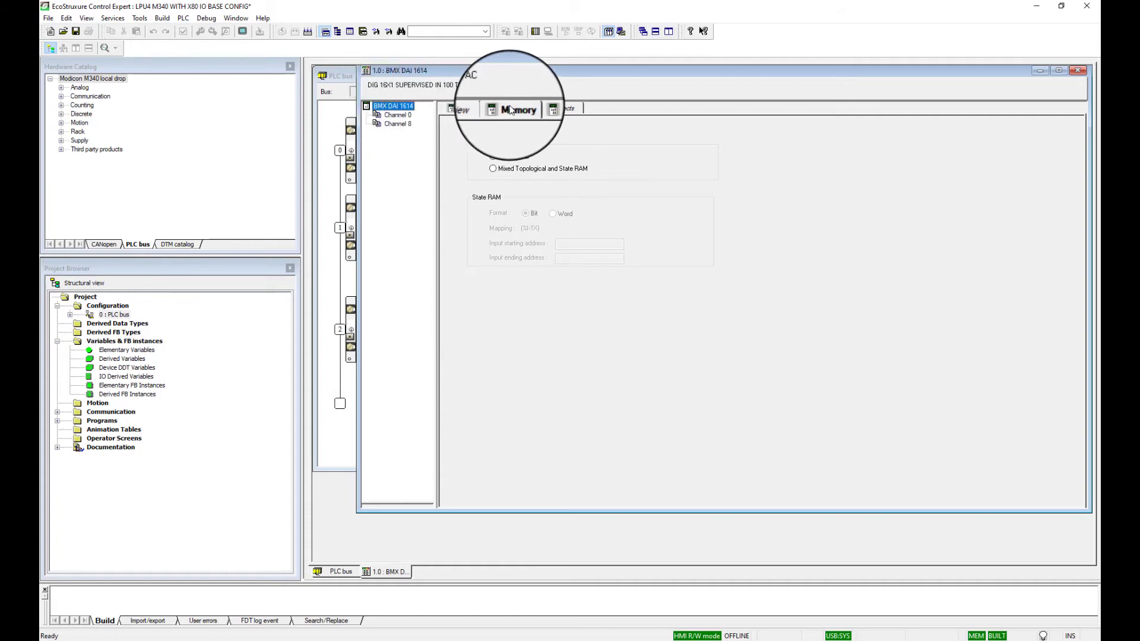
pyautogui.click(493, 169)
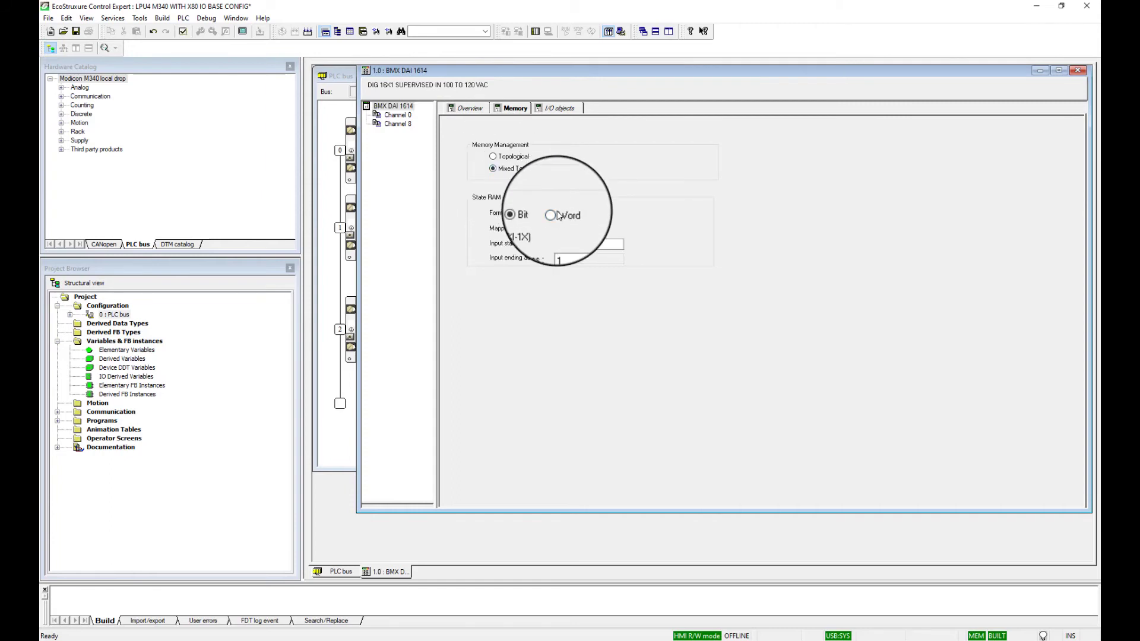
pyautogui.click(566, 247)
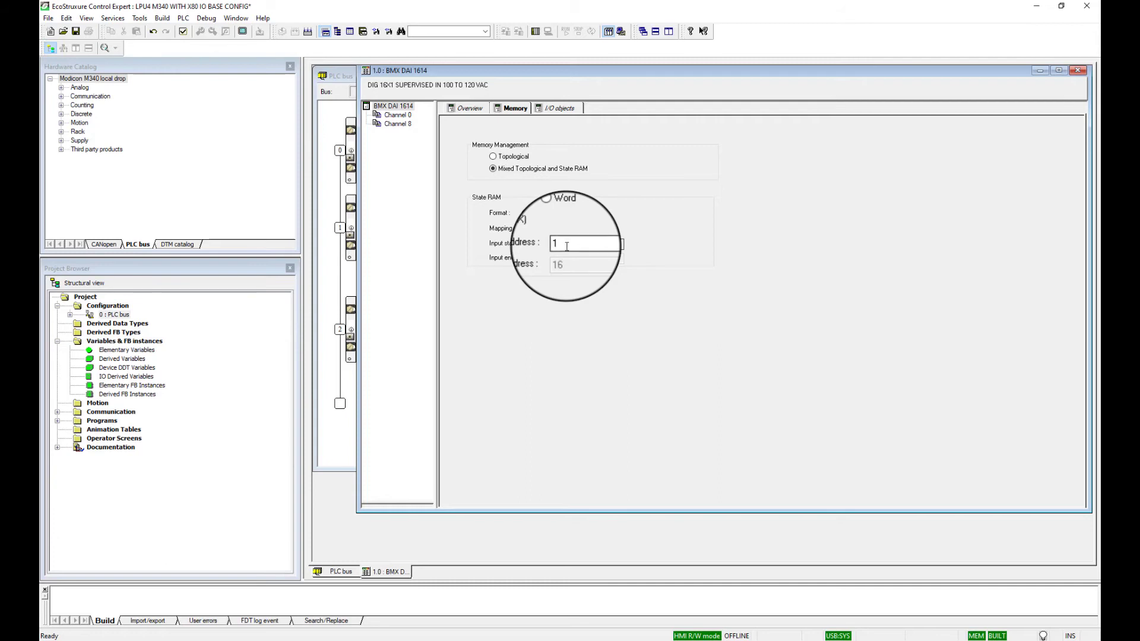
pyautogui.press('BackSpace')
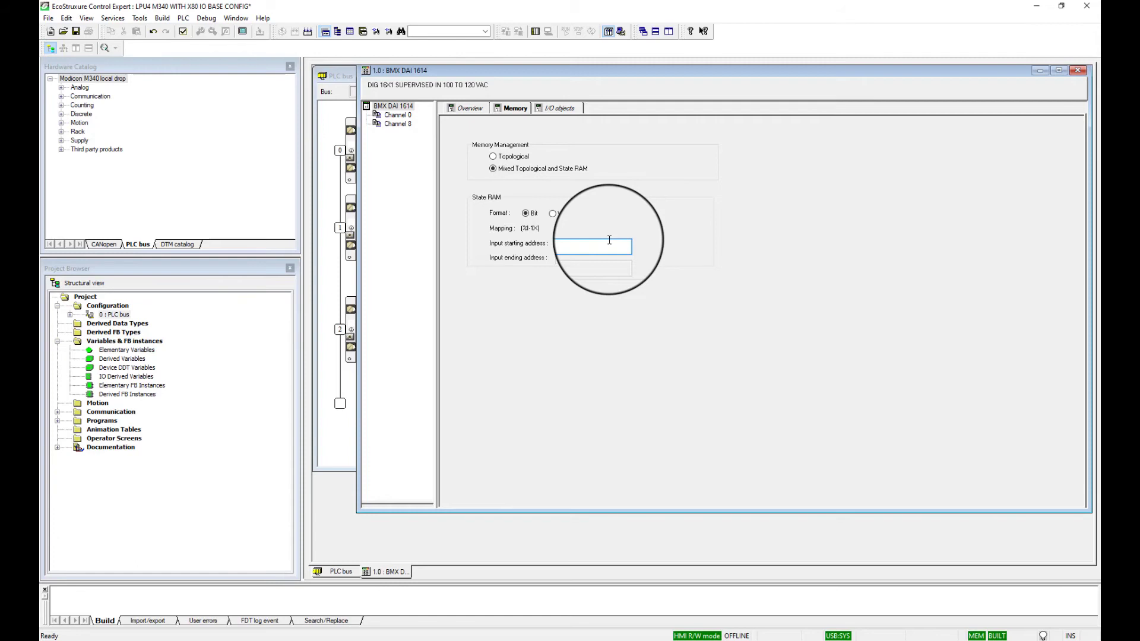
pyautogui.write('4001')
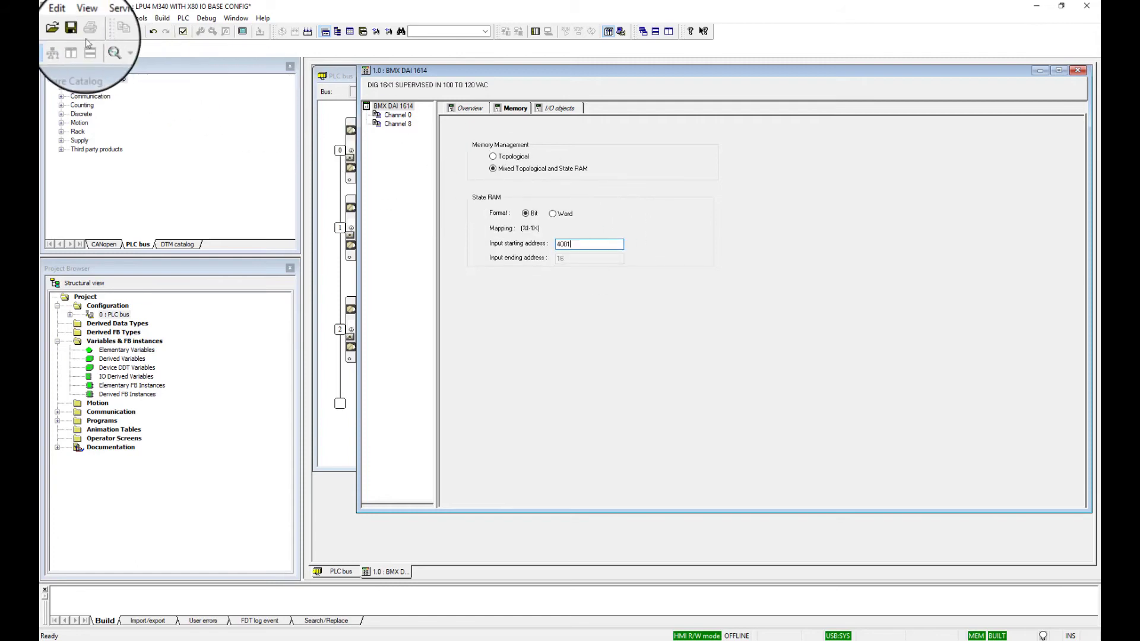
pyautogui.click(65, 17)
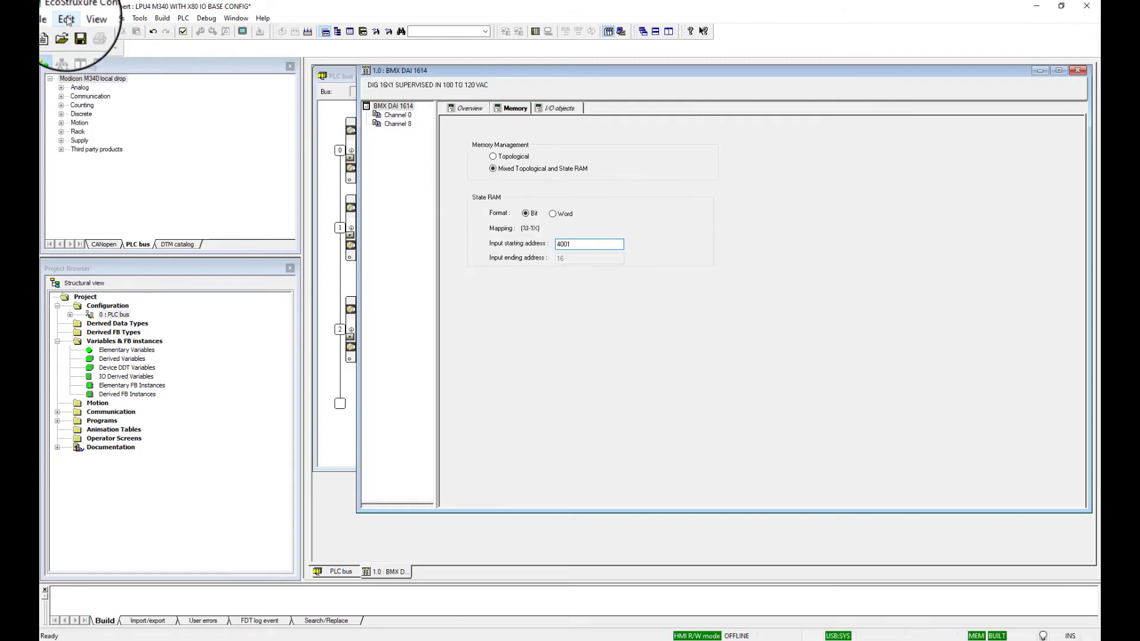
pyautogui.click(74, 39)
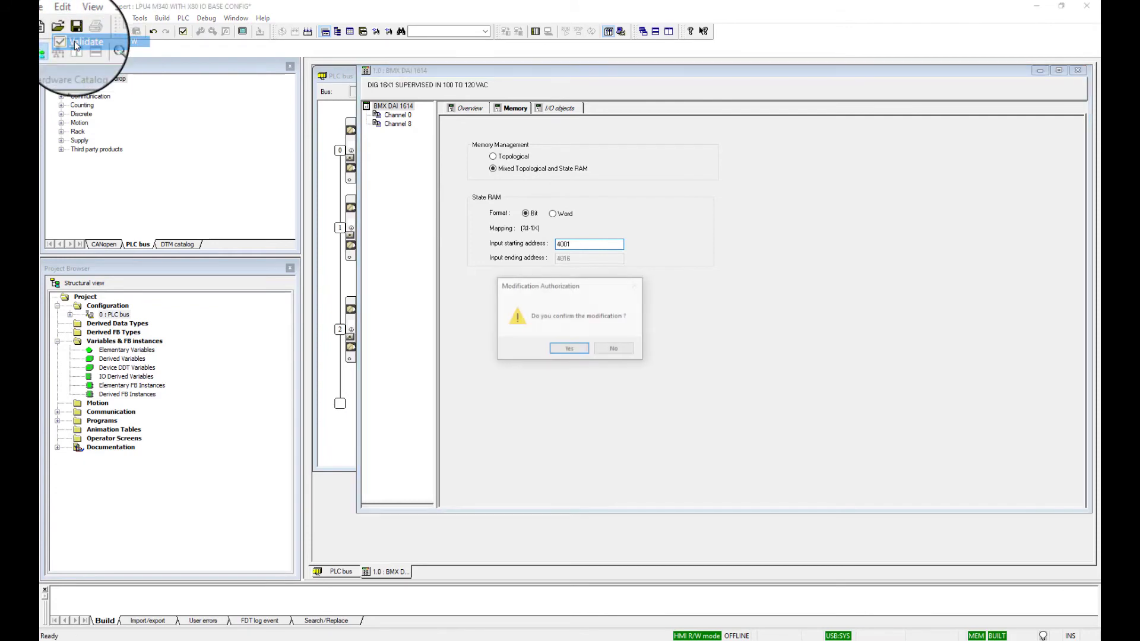
pyautogui.click(561, 348)
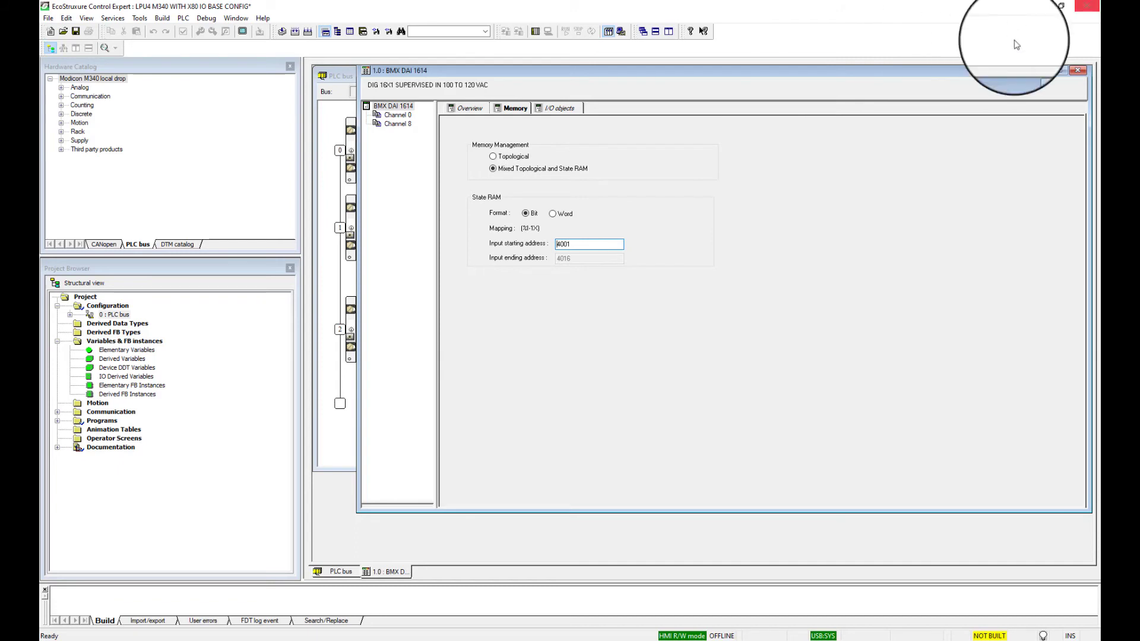
pyautogui.click(1077, 70)
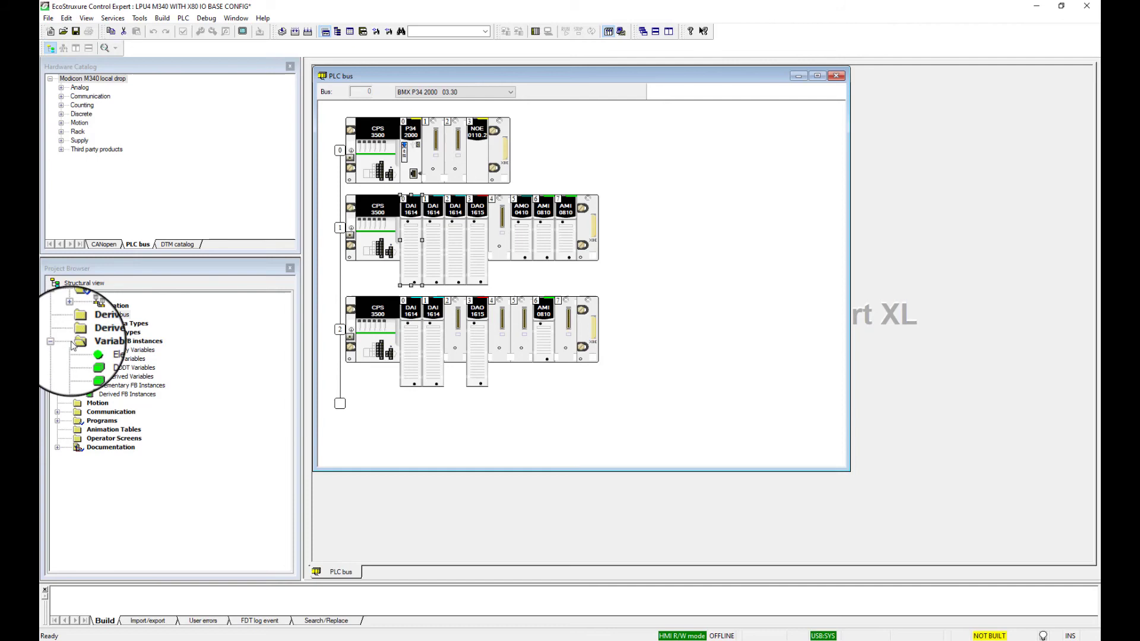
# Step: Review the IP configuration of the NOE0110_R0_S3 module under Communication > Networks, then close it
pyautogui.click(57, 412)
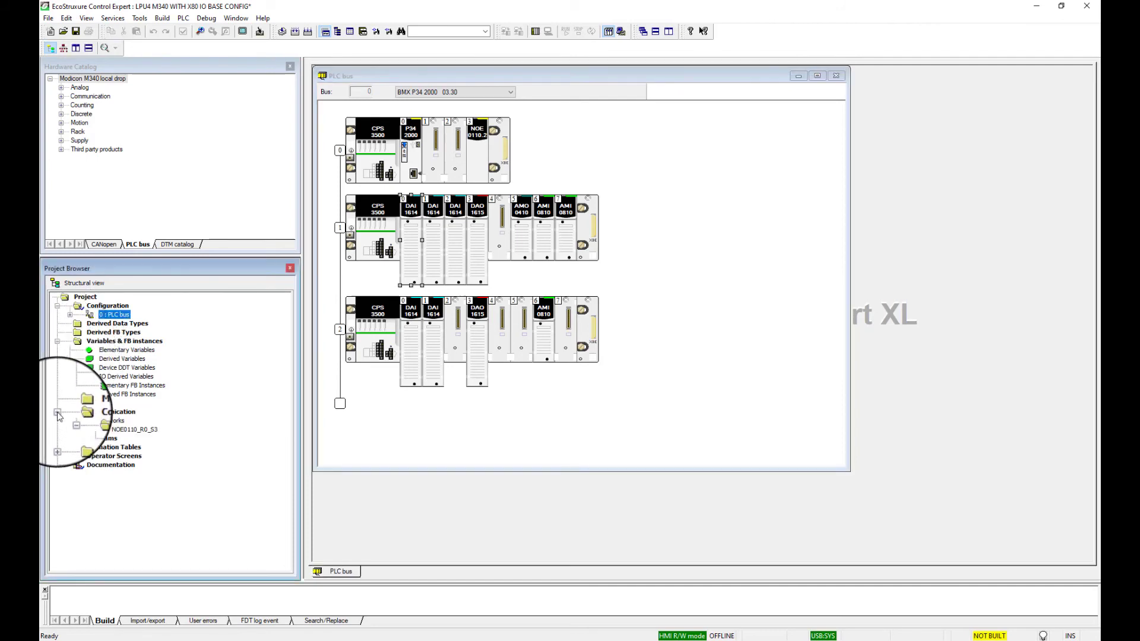
pyautogui.click(113, 421)
pyautogui.doubleClick(132, 436)
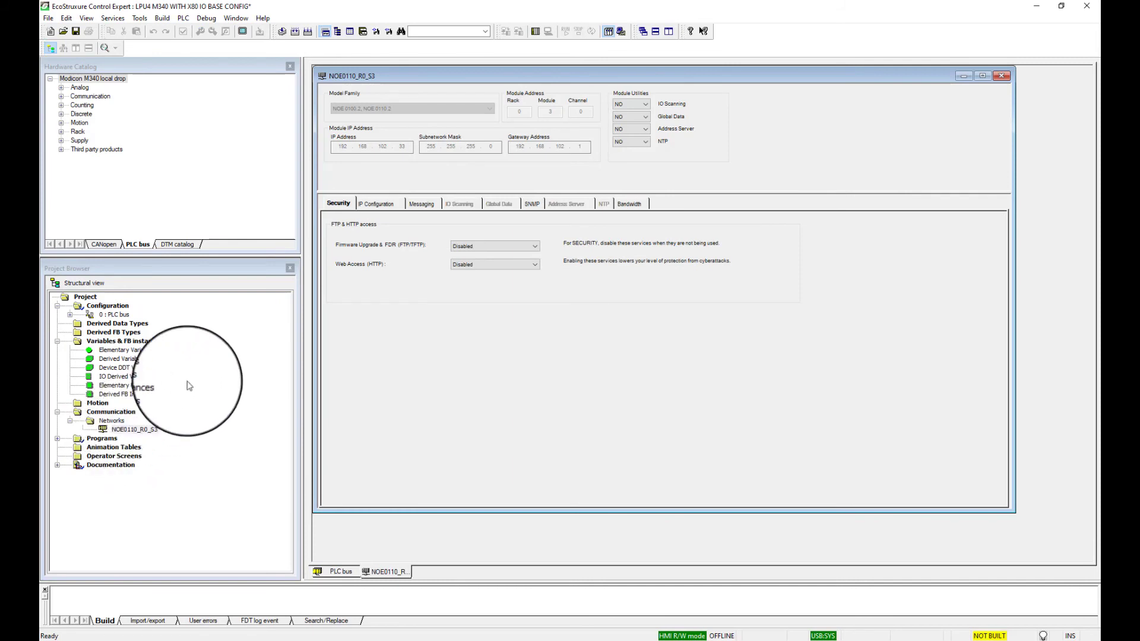
pyautogui.click(383, 204)
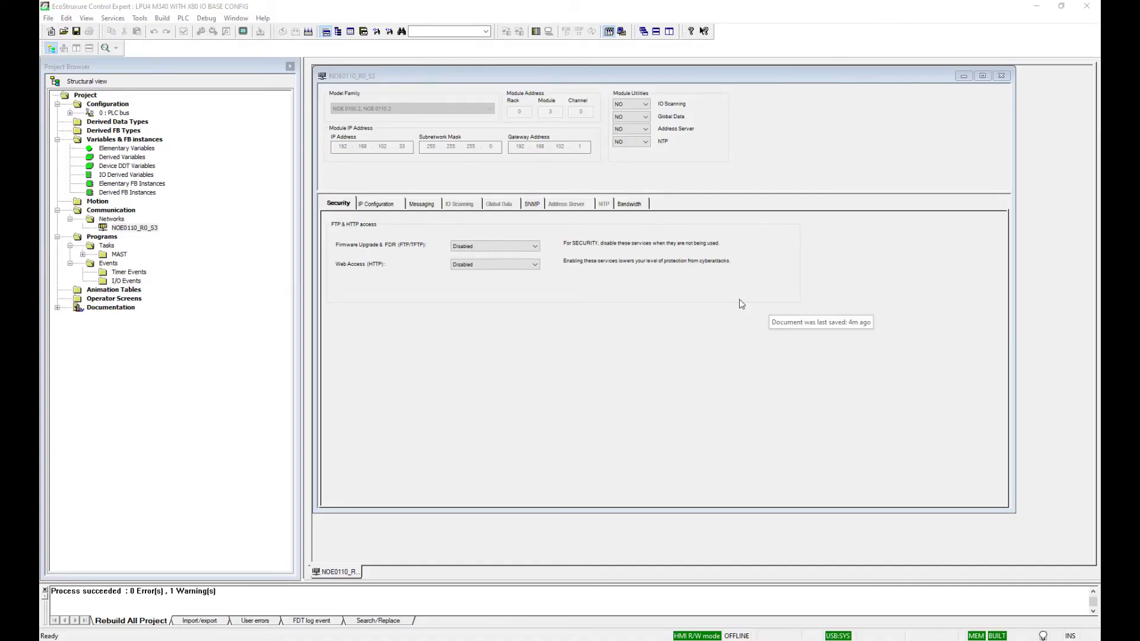
pyautogui.click(1003, 76)
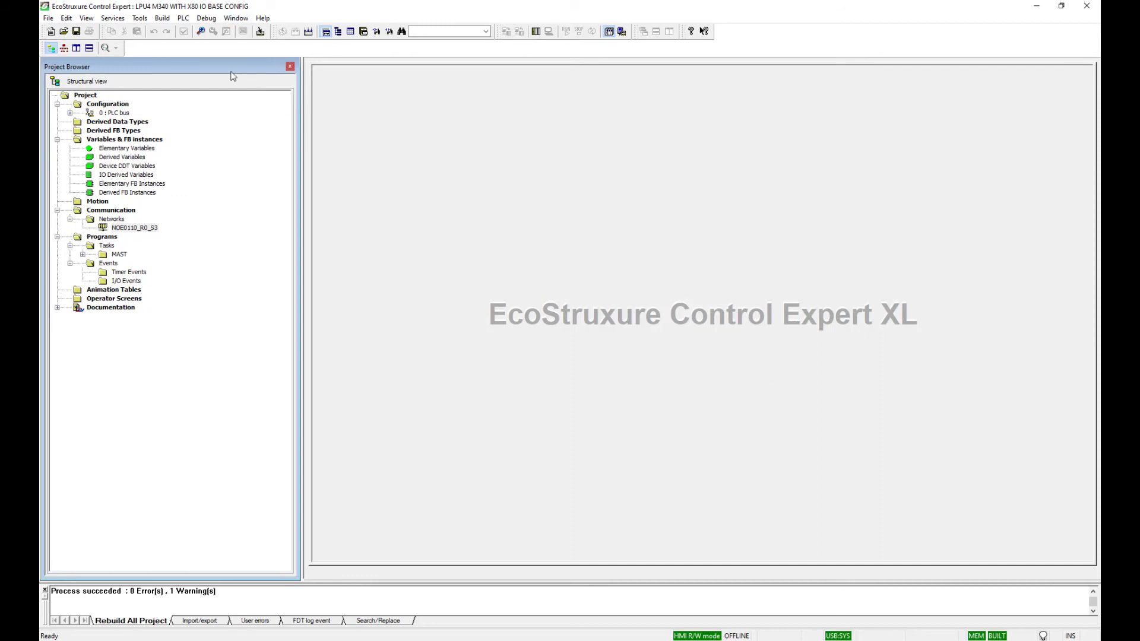
# Step: Import project settings from the 'lpu4 m580 conversion with x80 io built.xso' template
pyautogui.click(140, 22)
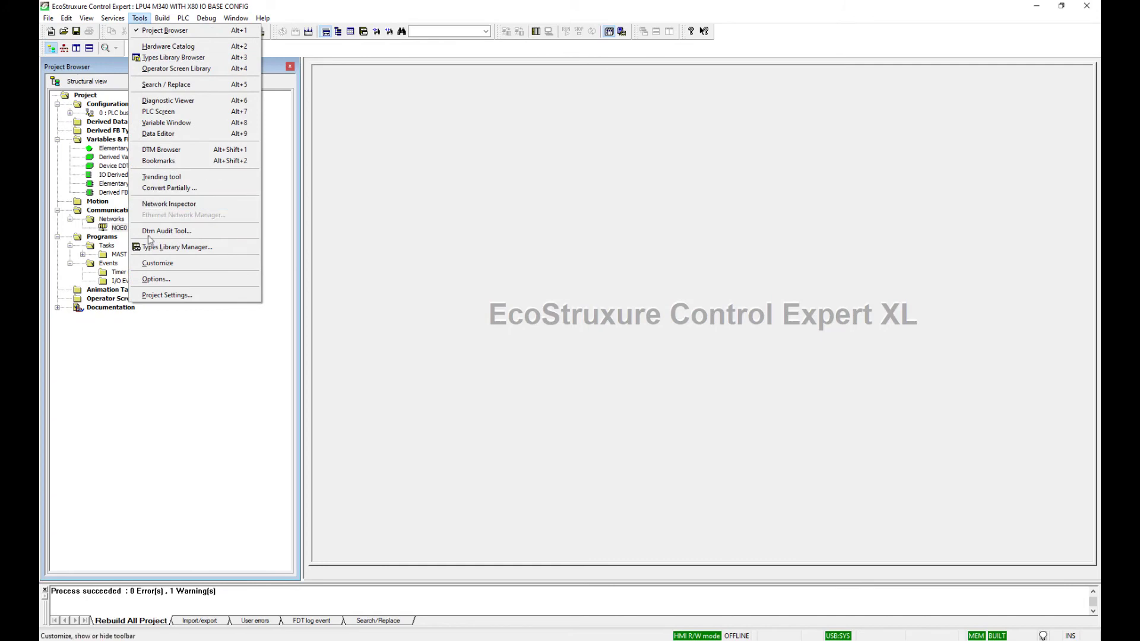
pyautogui.click(153, 295)
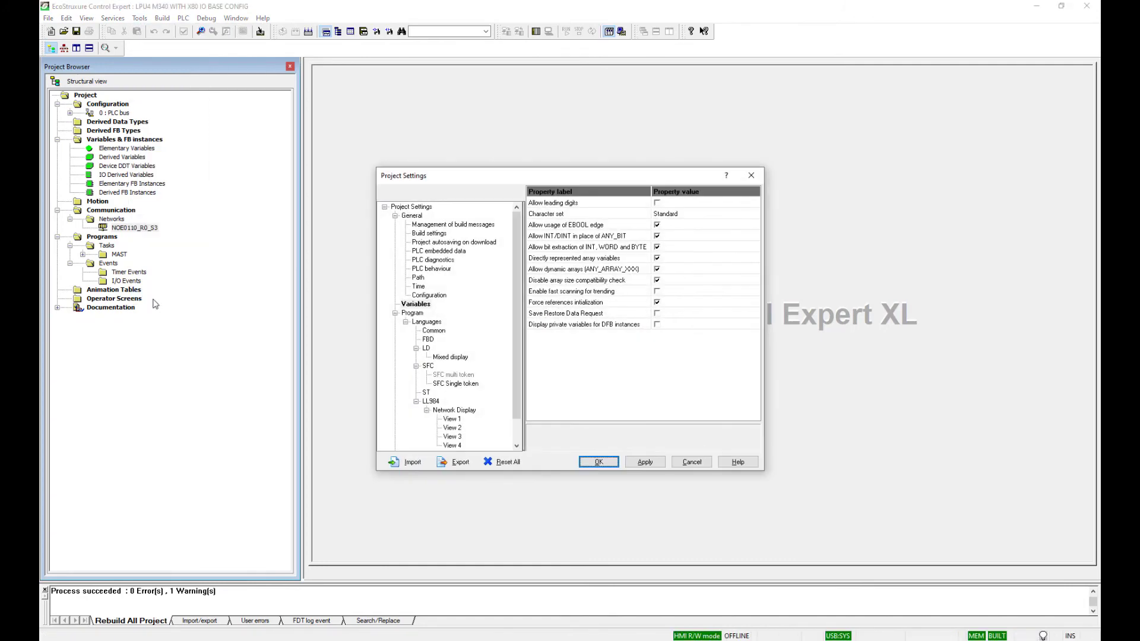
pyautogui.click(414, 467)
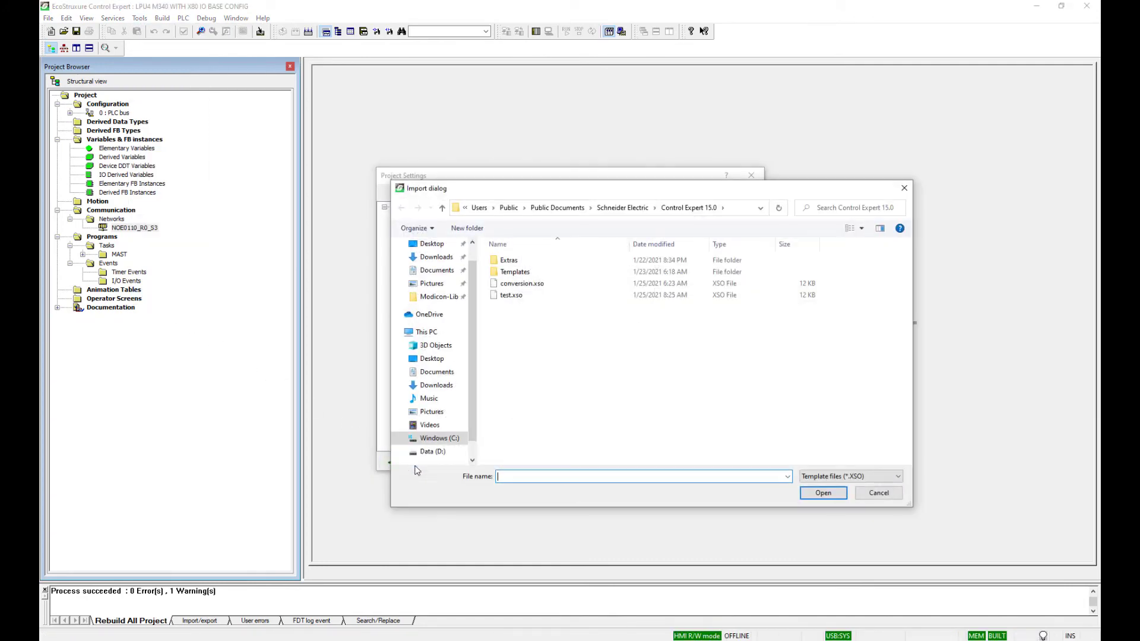
pyautogui.click(438, 272)
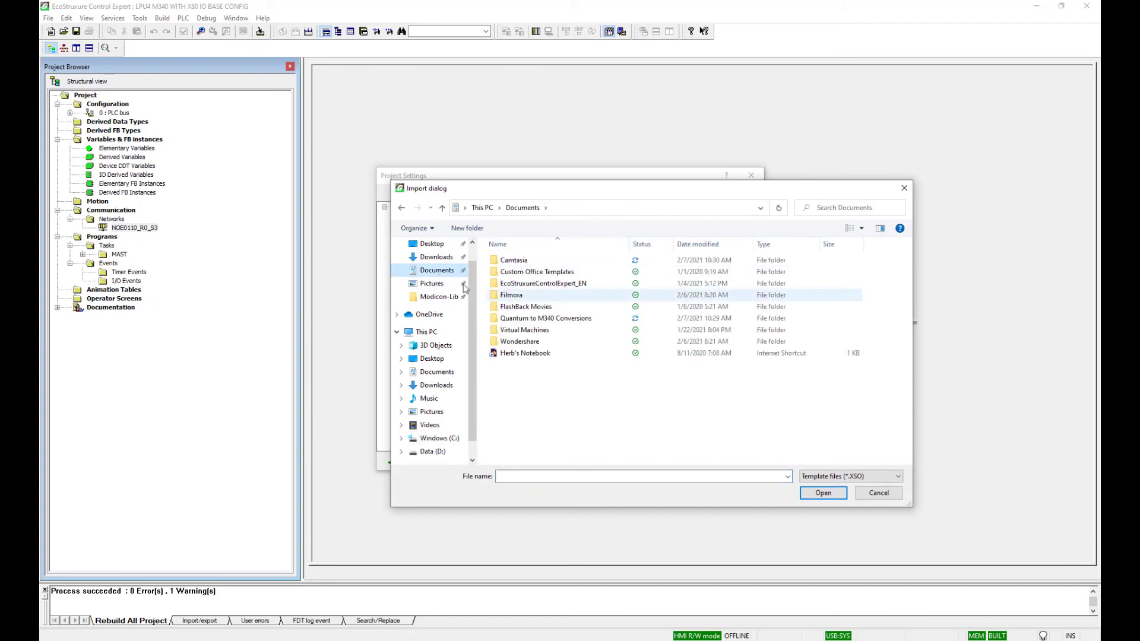
pyautogui.doubleClick(551, 321)
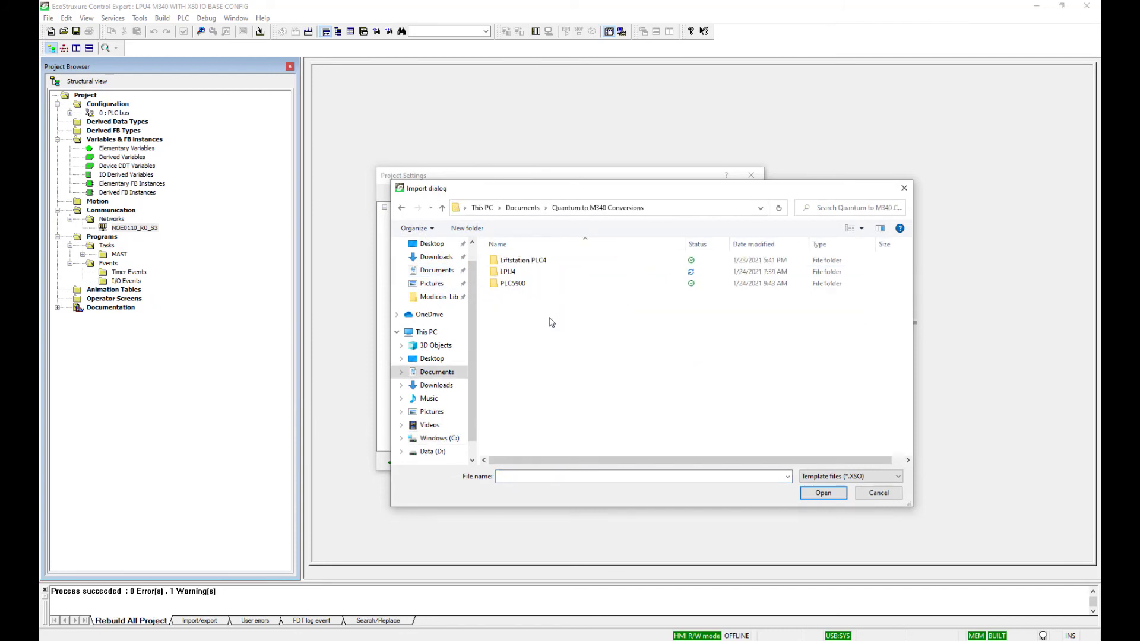
pyautogui.doubleClick(514, 272)
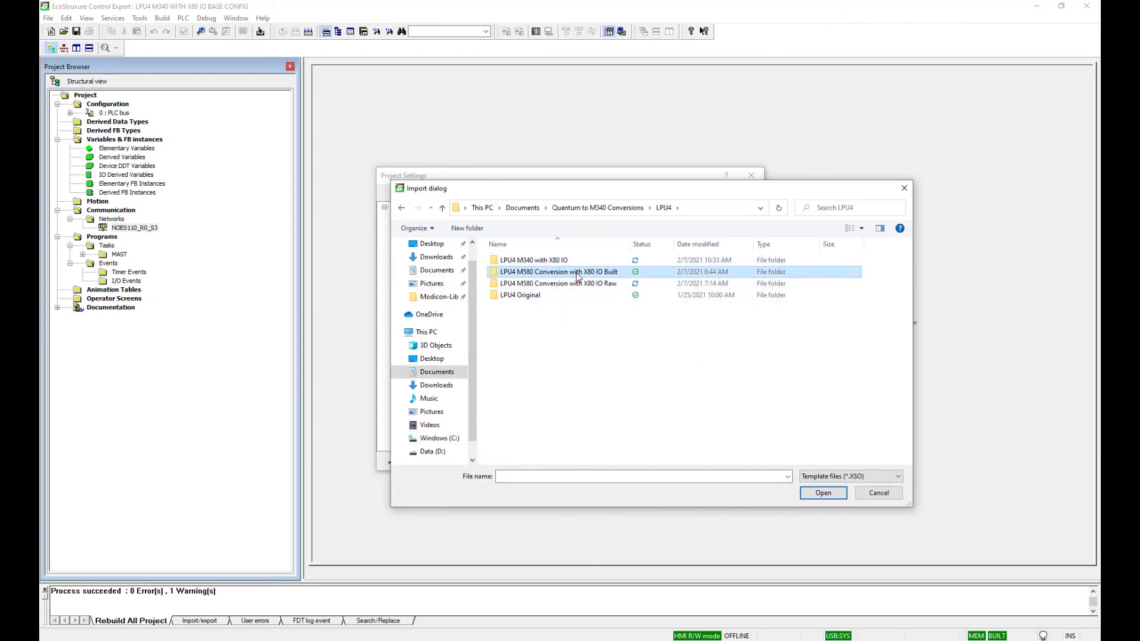
pyautogui.doubleClick(514, 272)
pyautogui.click(552, 262)
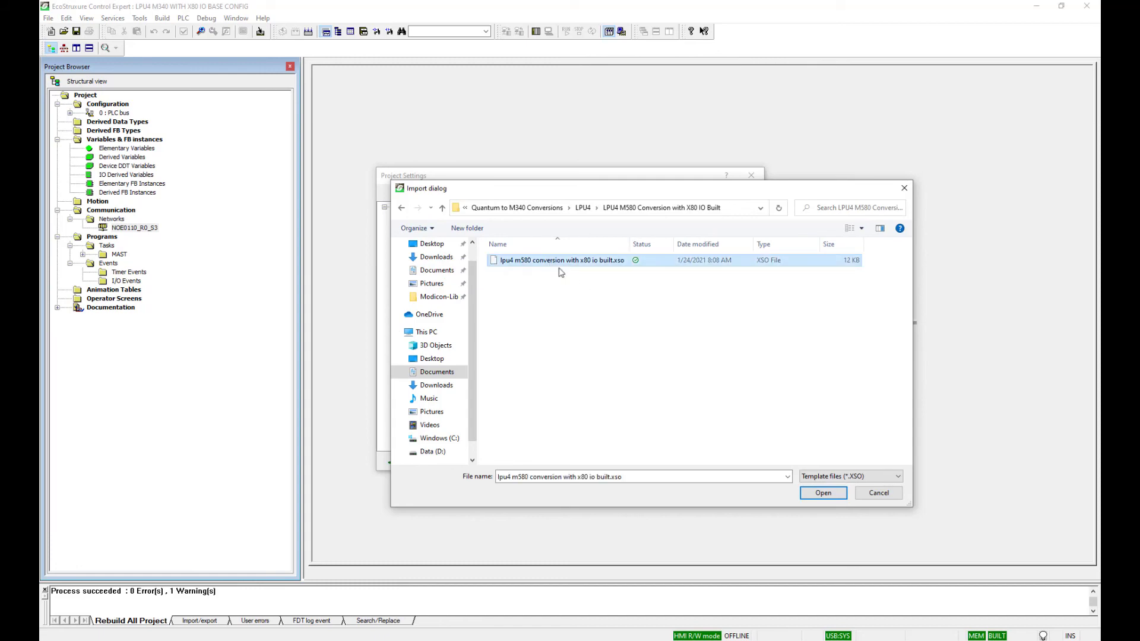
pyautogui.click(822, 493)
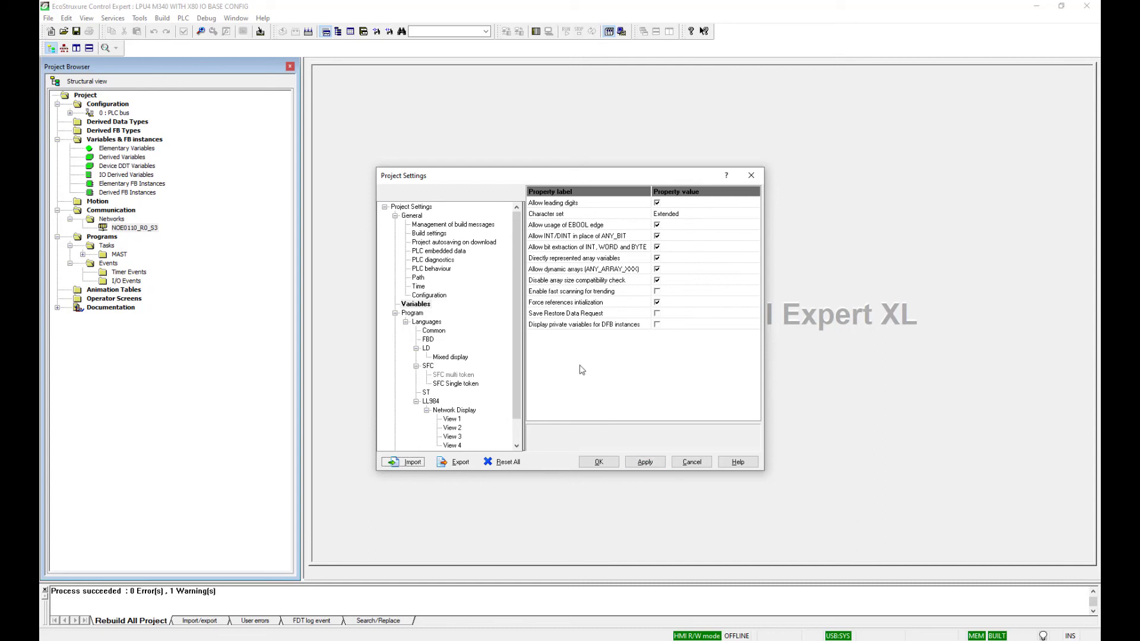
# Step: Apply the imported settings, accept the rebuild and modification prompts, and rebuild all
pyautogui.click(604, 462)
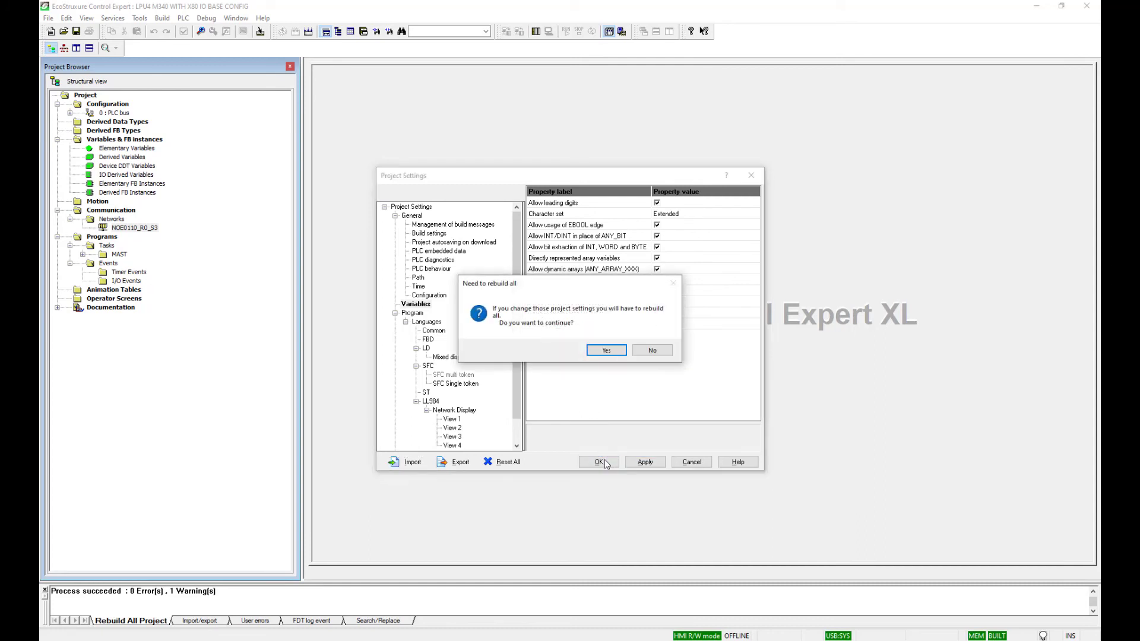
pyautogui.click(604, 350)
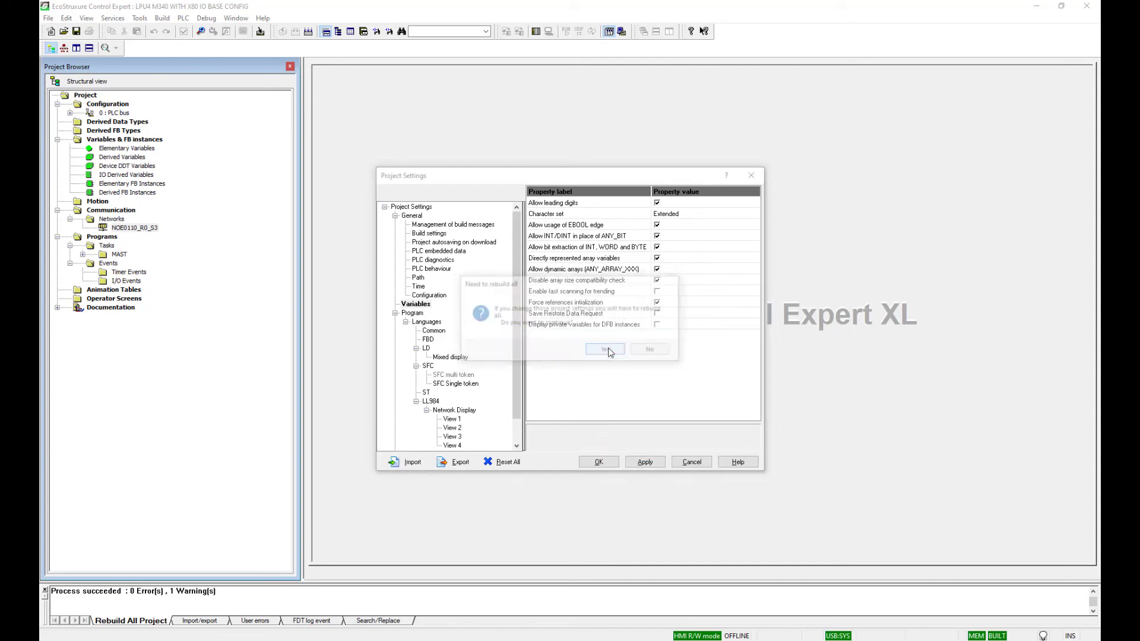
pyautogui.click(569, 350)
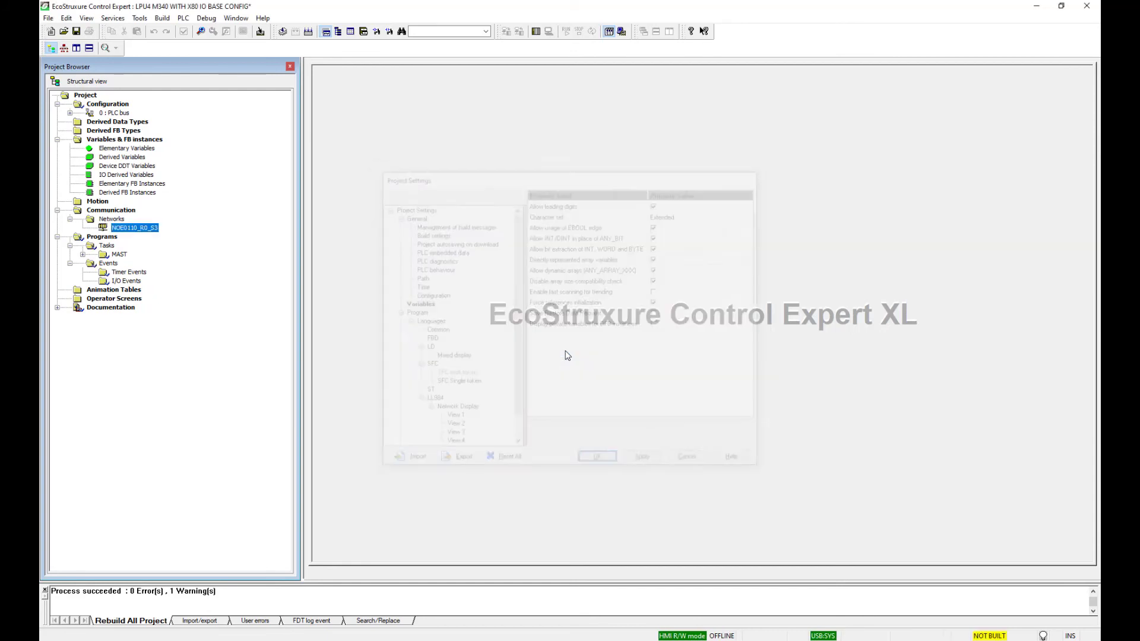
pyautogui.click(162, 18)
pyautogui.click(197, 70)
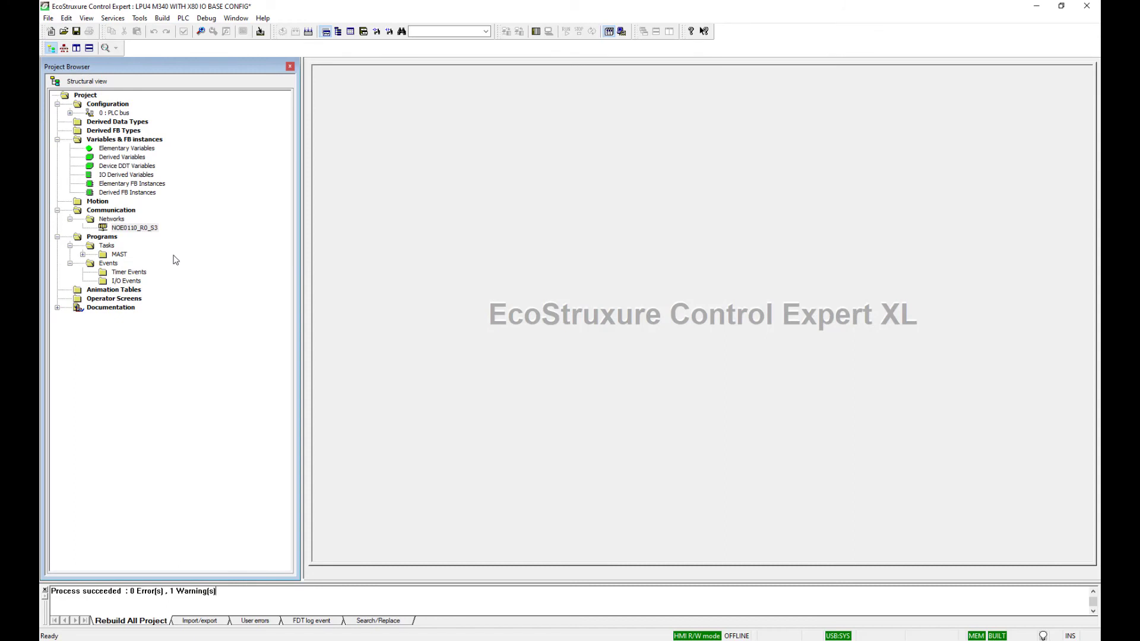
# Step: Import the LPU4 M580 Conversion with X80 IO Built .XPG program into Tasks, skipping the save
pyautogui.click(105, 246)
pyautogui.rightClick(105, 250)
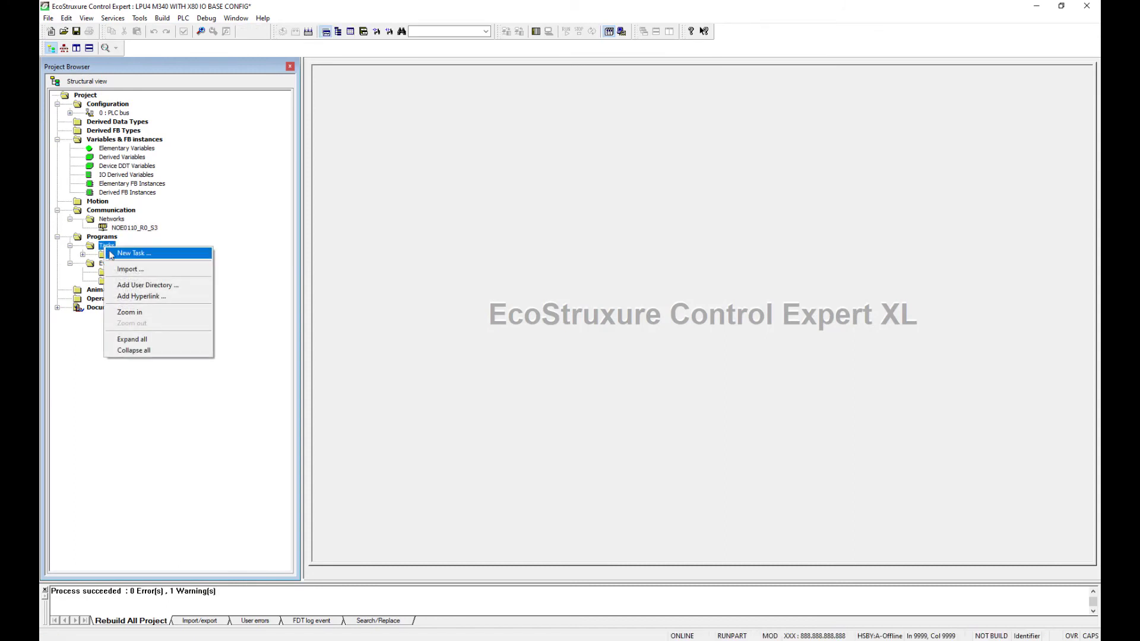
pyautogui.click(136, 274)
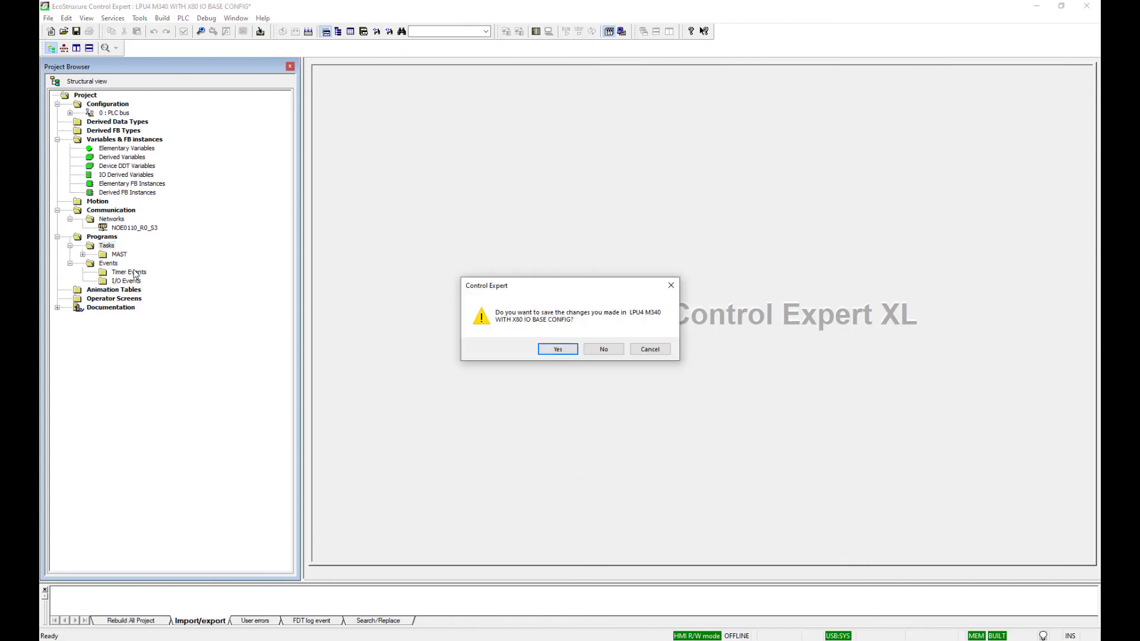
pyautogui.click(601, 352)
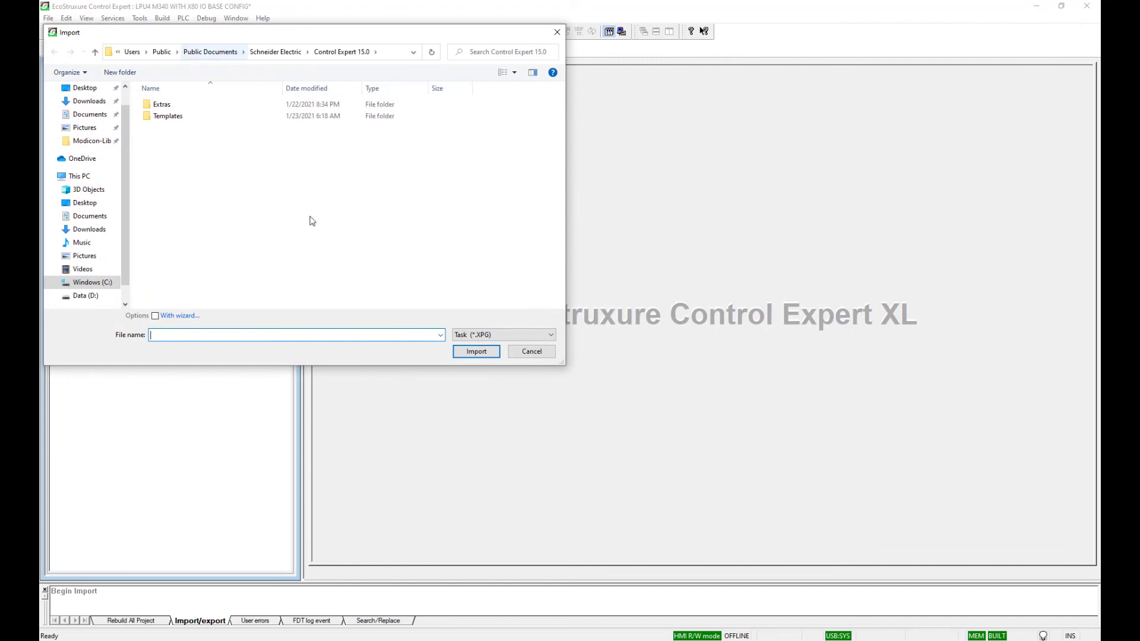
pyautogui.click(90, 116)
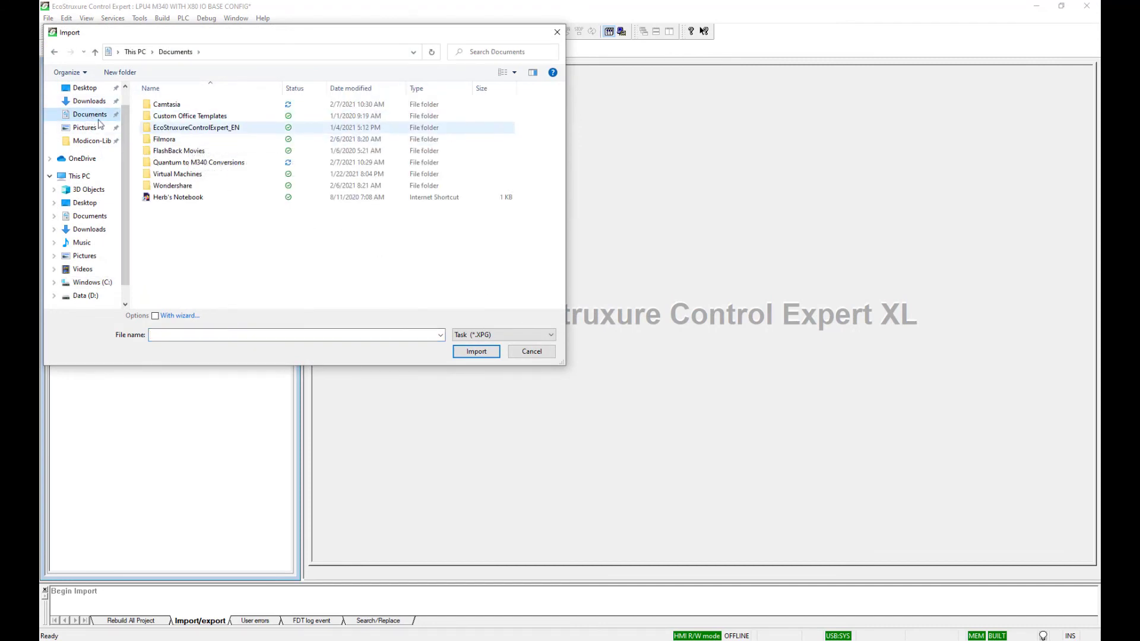
pyautogui.doubleClick(191, 163)
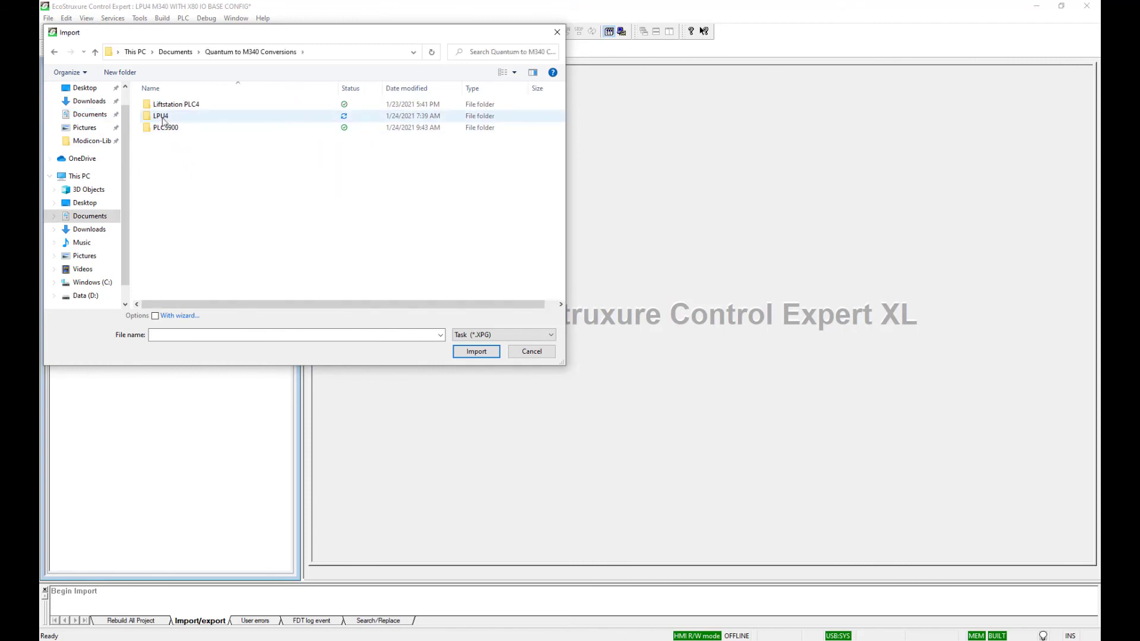
pyautogui.doubleClick(162, 116)
pyautogui.doubleClick(219, 117)
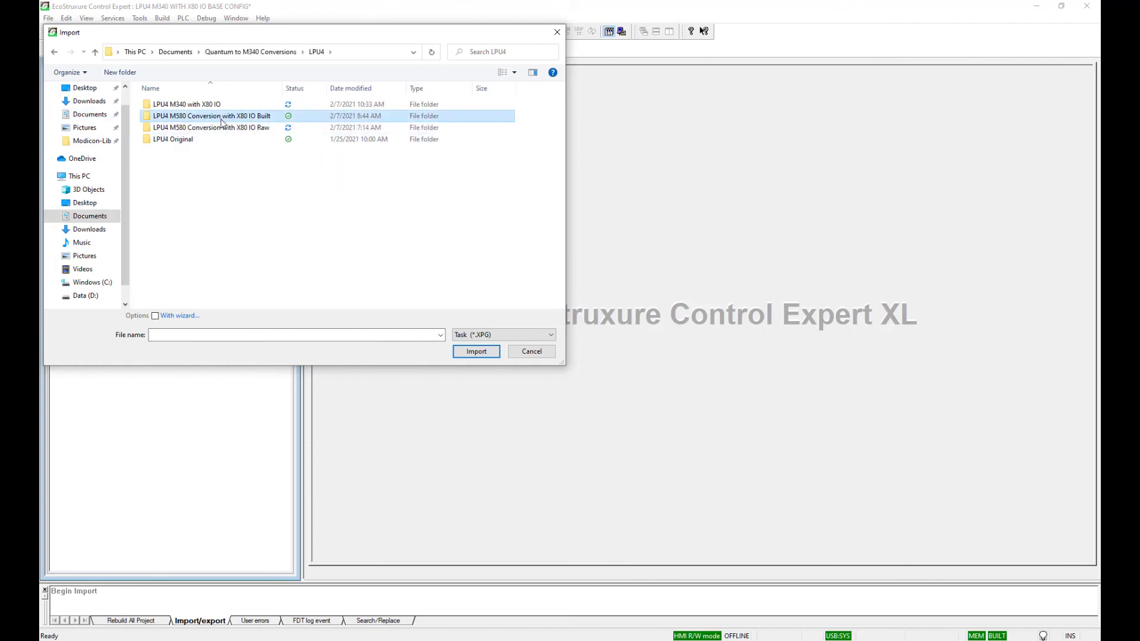
pyautogui.click(215, 105)
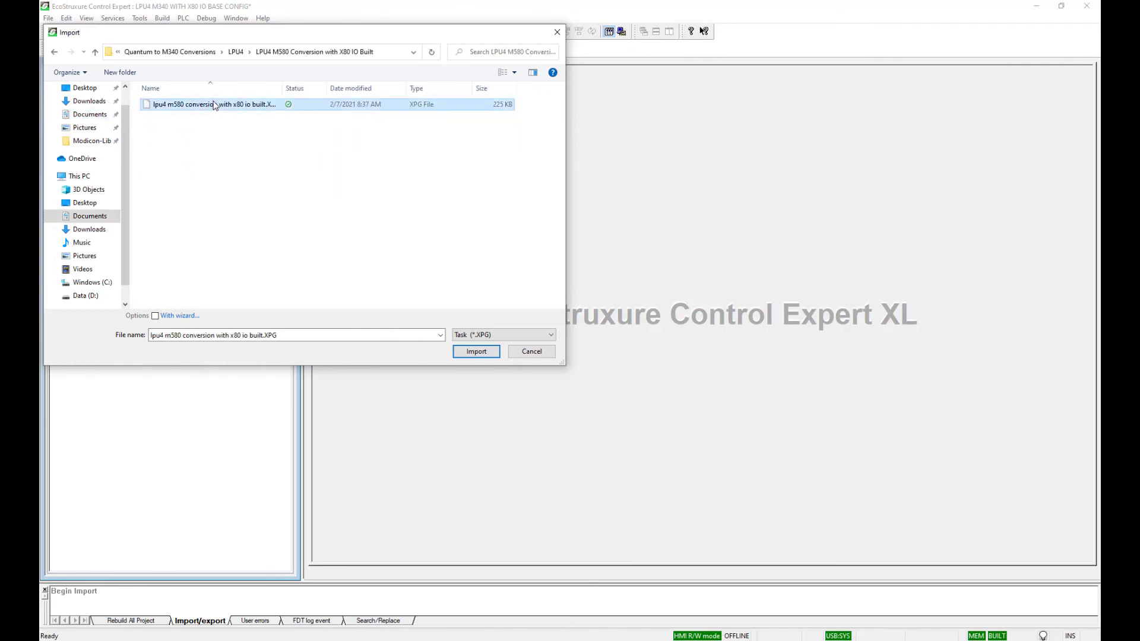
pyautogui.click(475, 351)
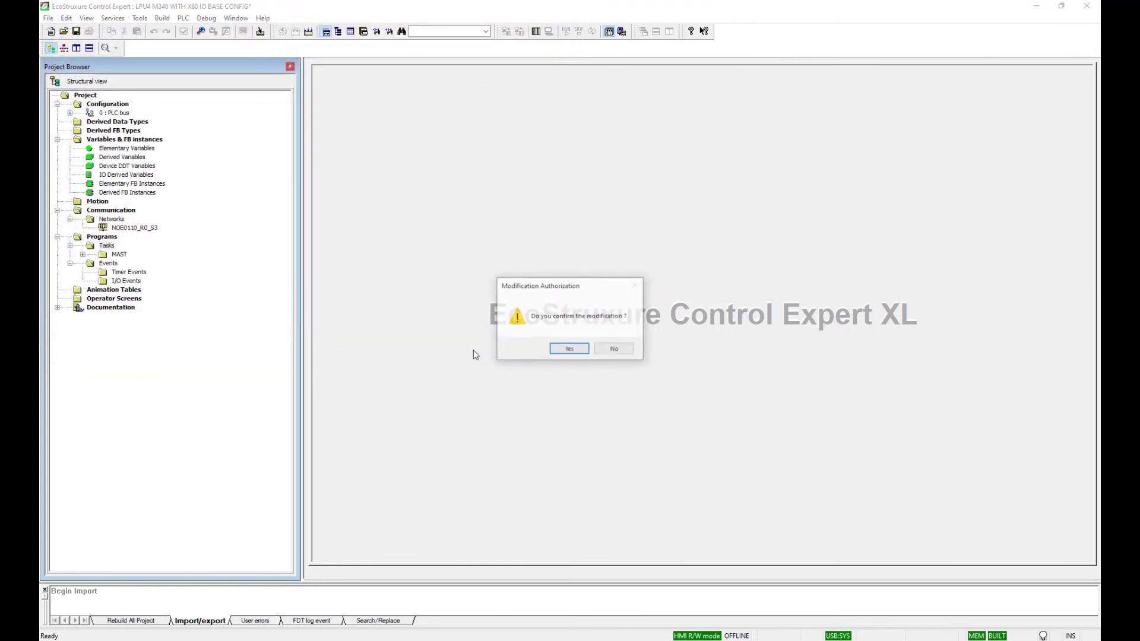
pyautogui.click(573, 351)
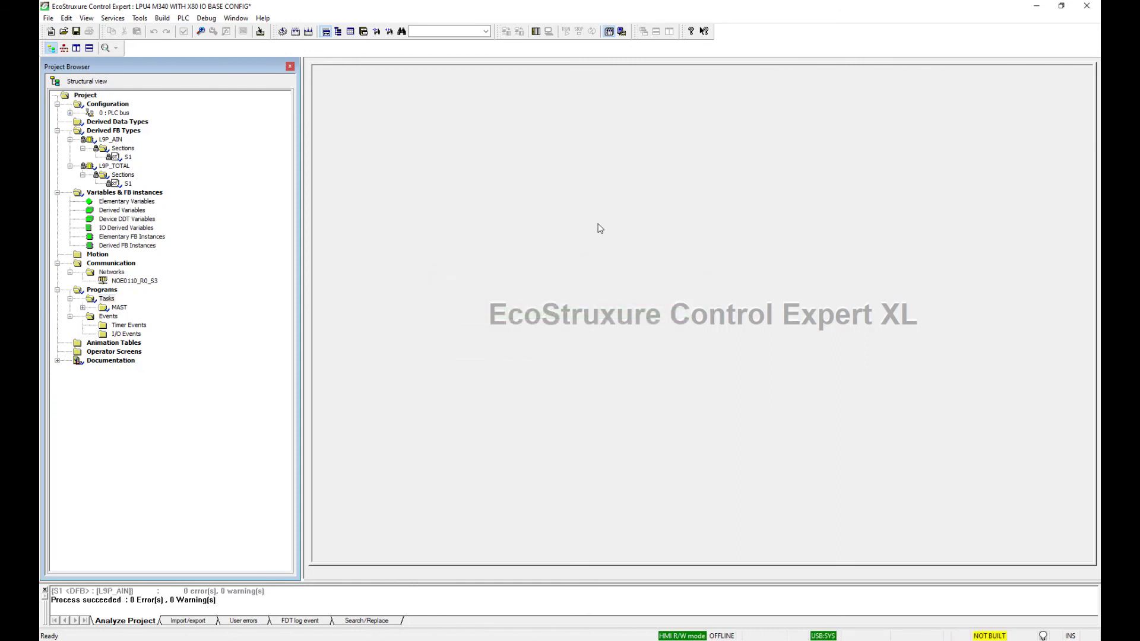
# Step: Rebuild the entire project, confirming both prompts, and enlarge the output pane to show Network_4 errors
pyautogui.click(167, 19)
pyautogui.click(190, 69)
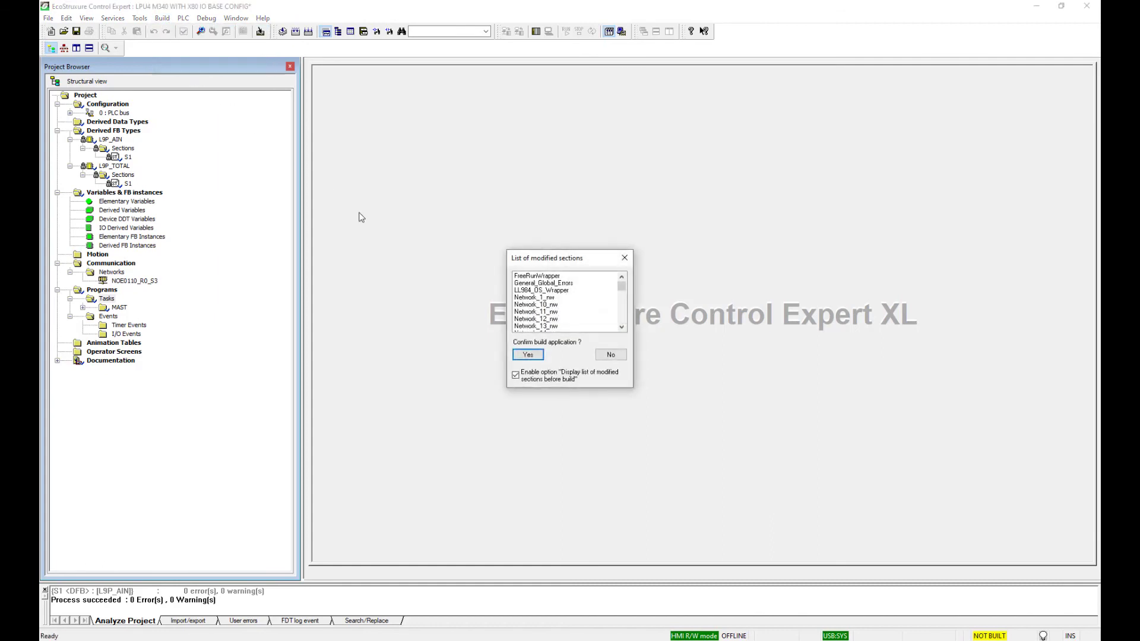
pyautogui.click(528, 355)
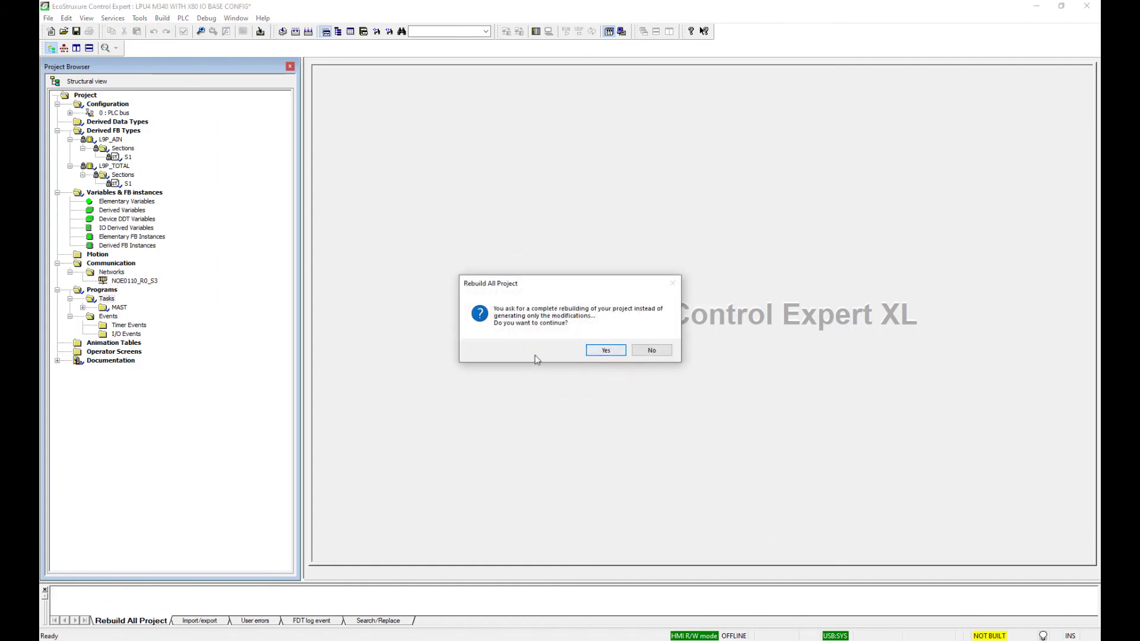
pyautogui.click(601, 350)
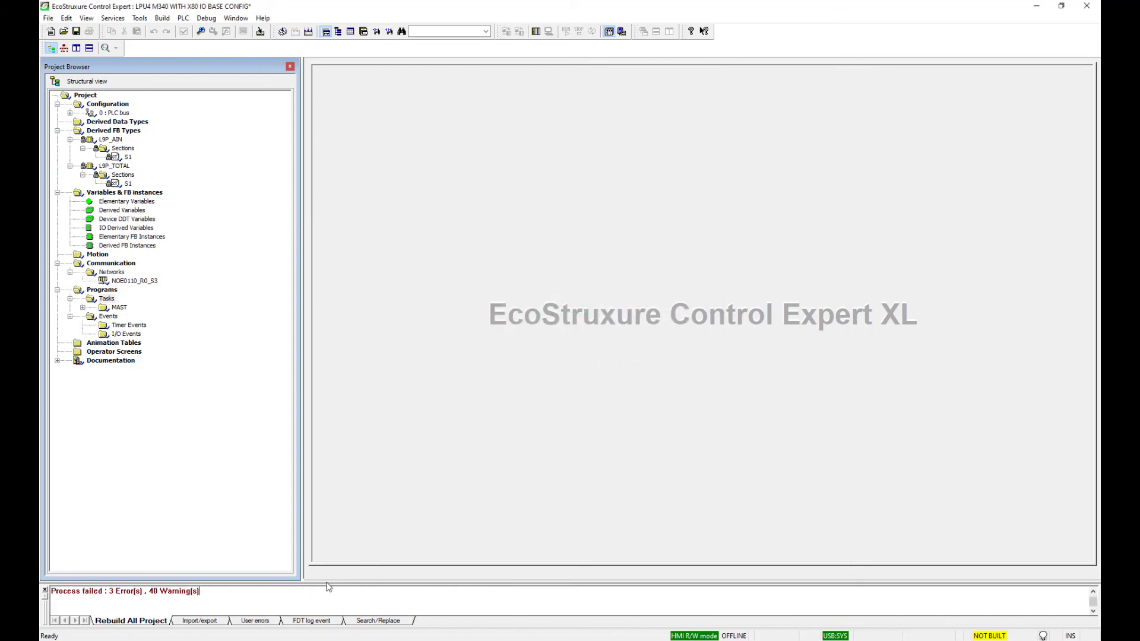
pyautogui.moveTo(326, 582); pyautogui.dragTo(347, 546)
pyautogui.scroll(10, 248, 566)
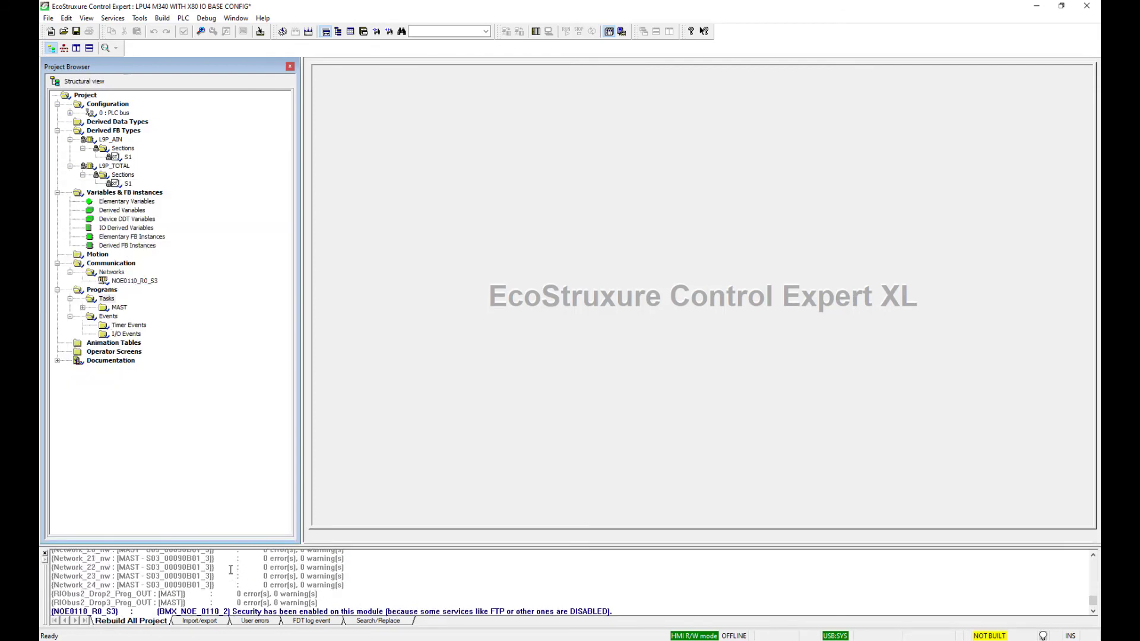
pyautogui.scroll(3, 230, 570)
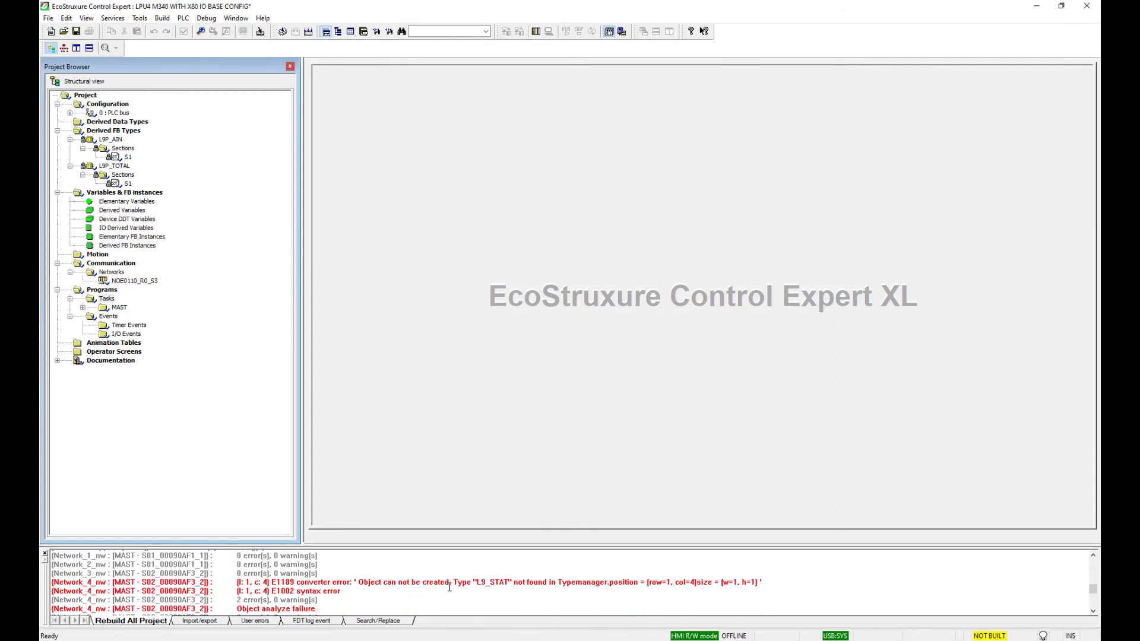
# Step: Jump from the red Network_4 error to its ladder section containing the unresolved L9_STAT block
pyautogui.doubleClick(417, 584)
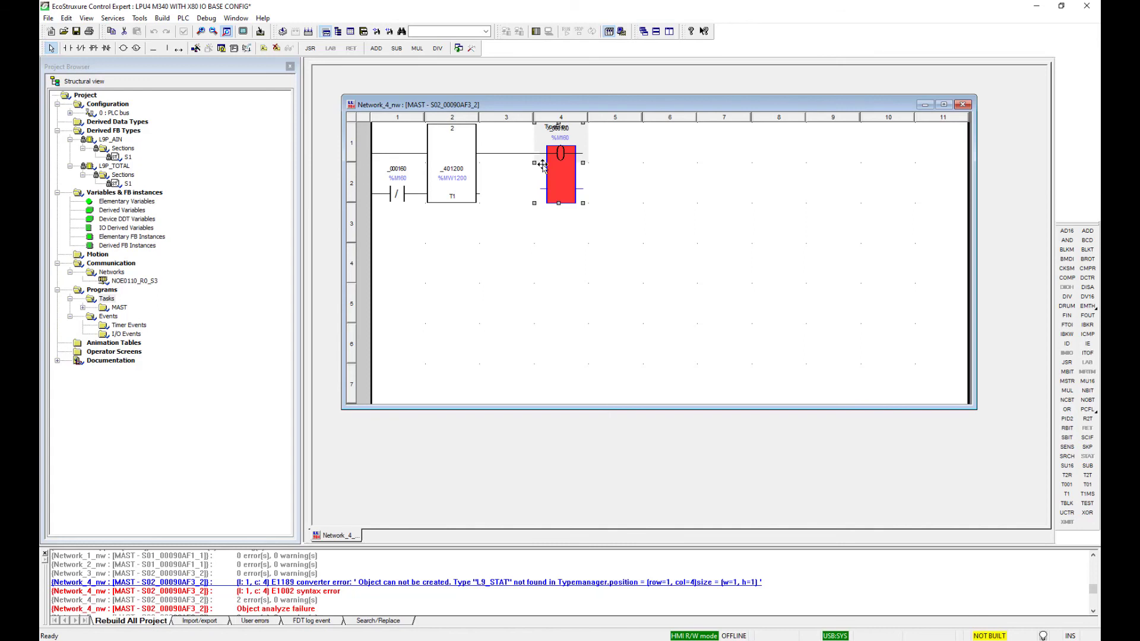
pyautogui.moveTo(542, 164)
pyautogui.moveTo(492, 165)
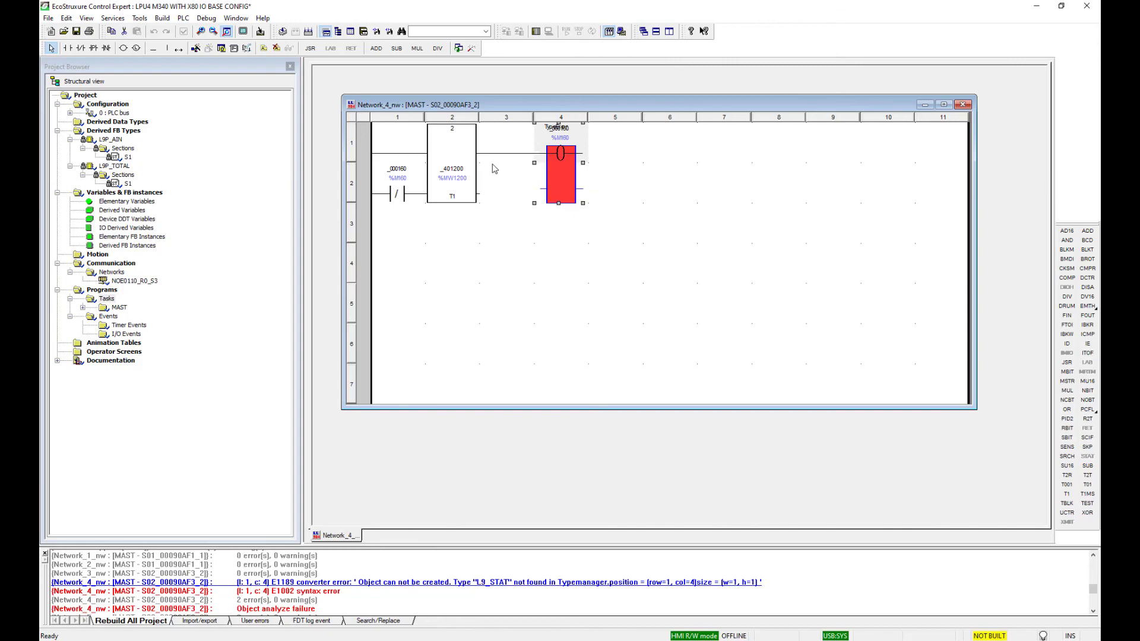